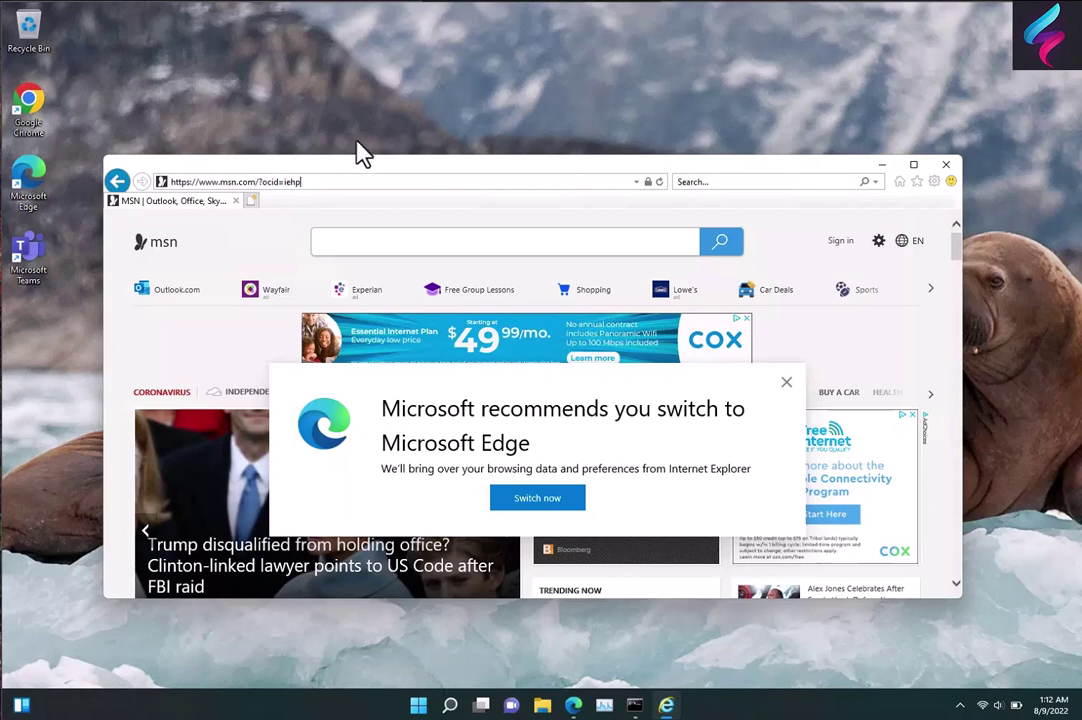
Switch to Microsoft Edge and read the start of the tweet thread on how to open Internet Explorer
{"action": "left_click_drag", "start_coordinate": [357, 165], "coordinate": [359, 139]}
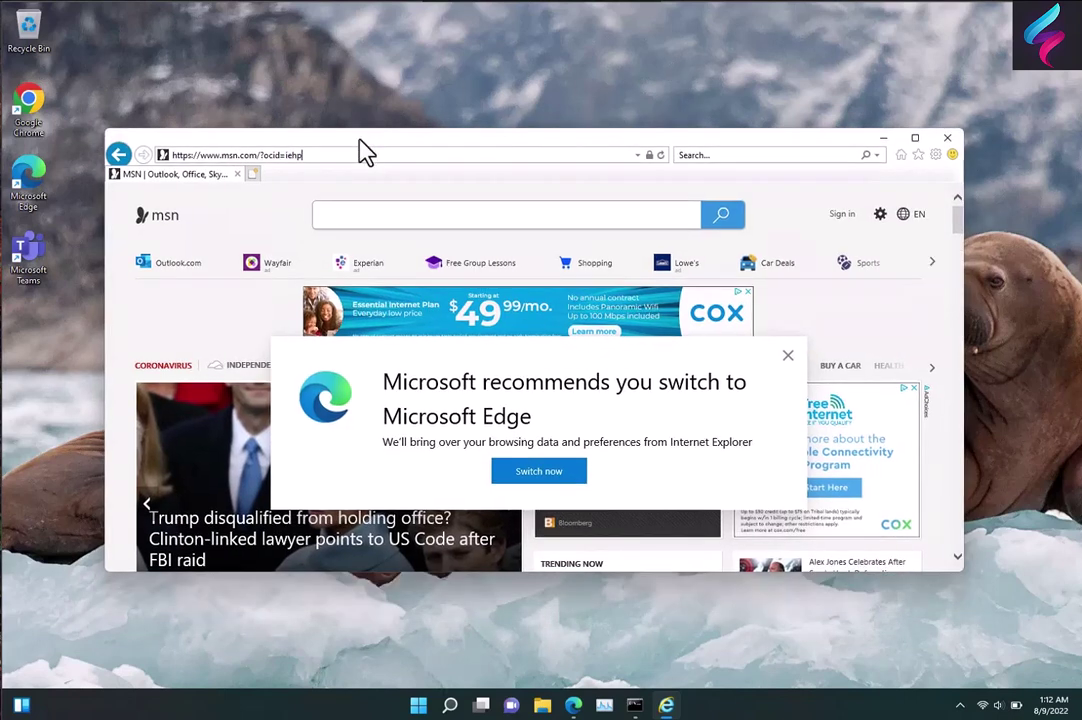
{"action": "left_click", "coordinate": [575, 706]}
{"action": "scroll", "coordinate": [605, 328], "scroll_direction": "up", "scroll_amount": 1}
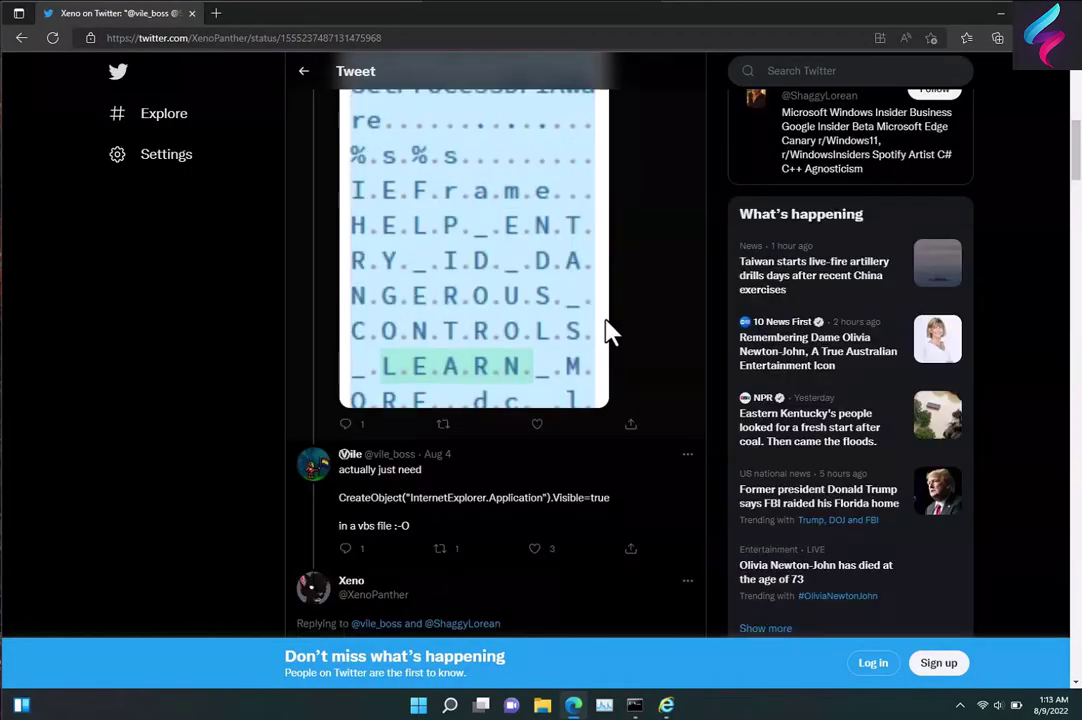
{"action": "scroll", "coordinate": [610, 330], "scroll_direction": "up", "scroll_amount": 6}
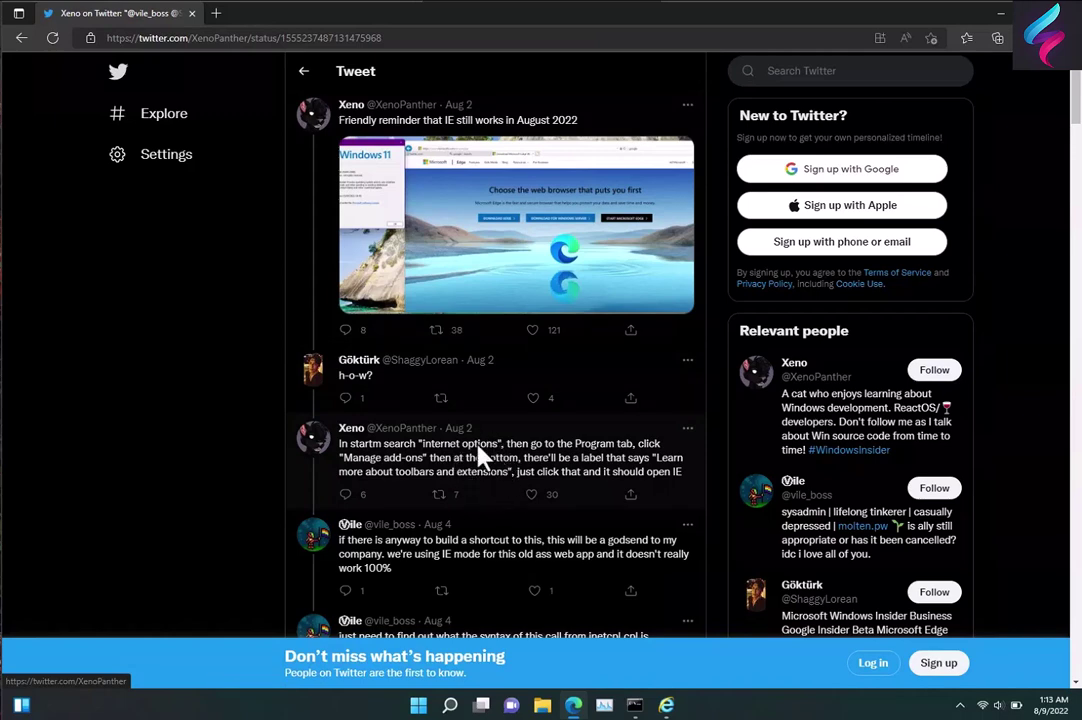
Search Windows for "internet options" and open the Internet Options control panel
{"action": "left_click", "coordinate": [419, 705]}
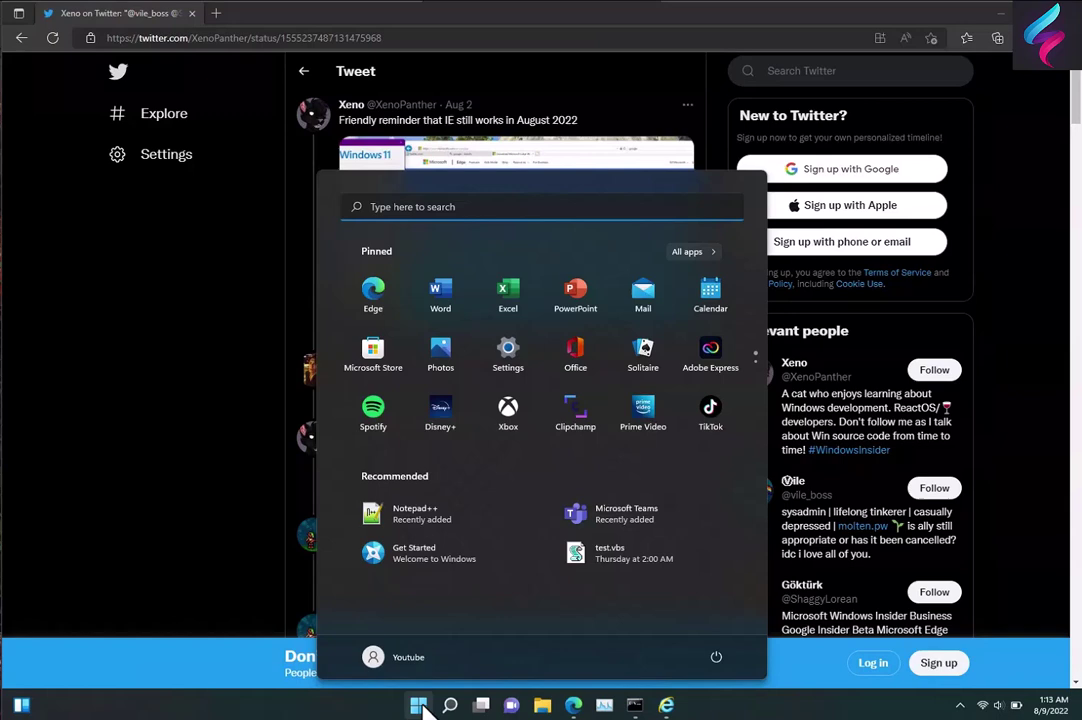
{"action": "type", "text": "internet optoin"}
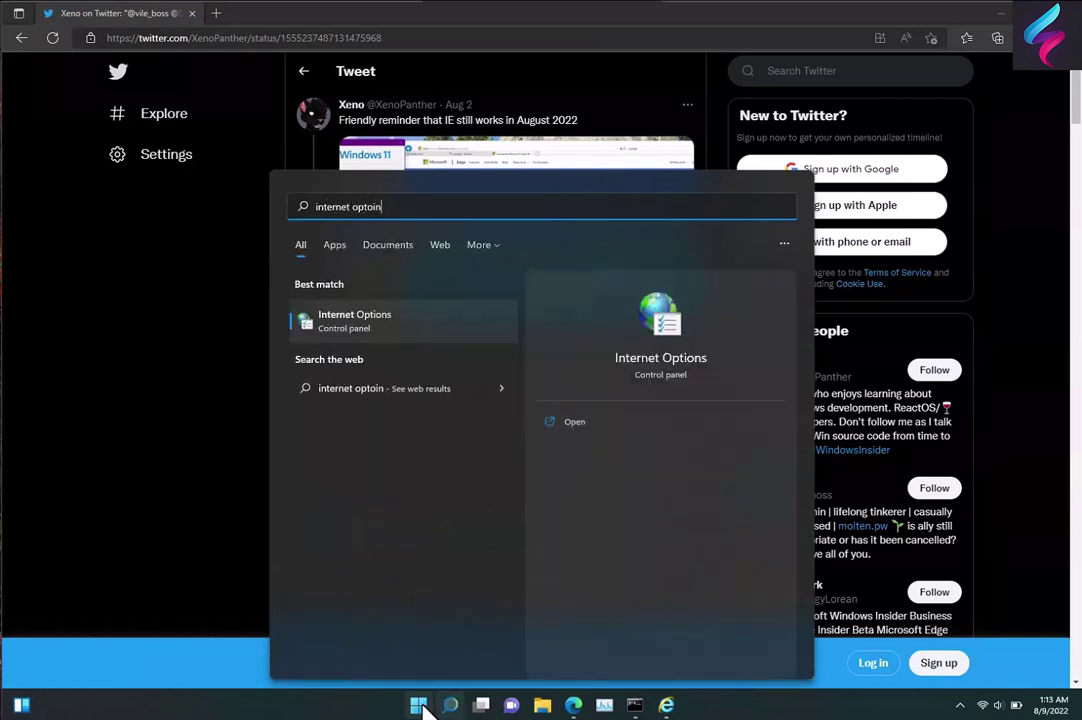
{"action": "key", "text": "BackSpace"}
{"action": "key", "text": "BackSpace"}
{"action": "key", "text": "BackSpace"}
{"action": "type", "text": "ions"}
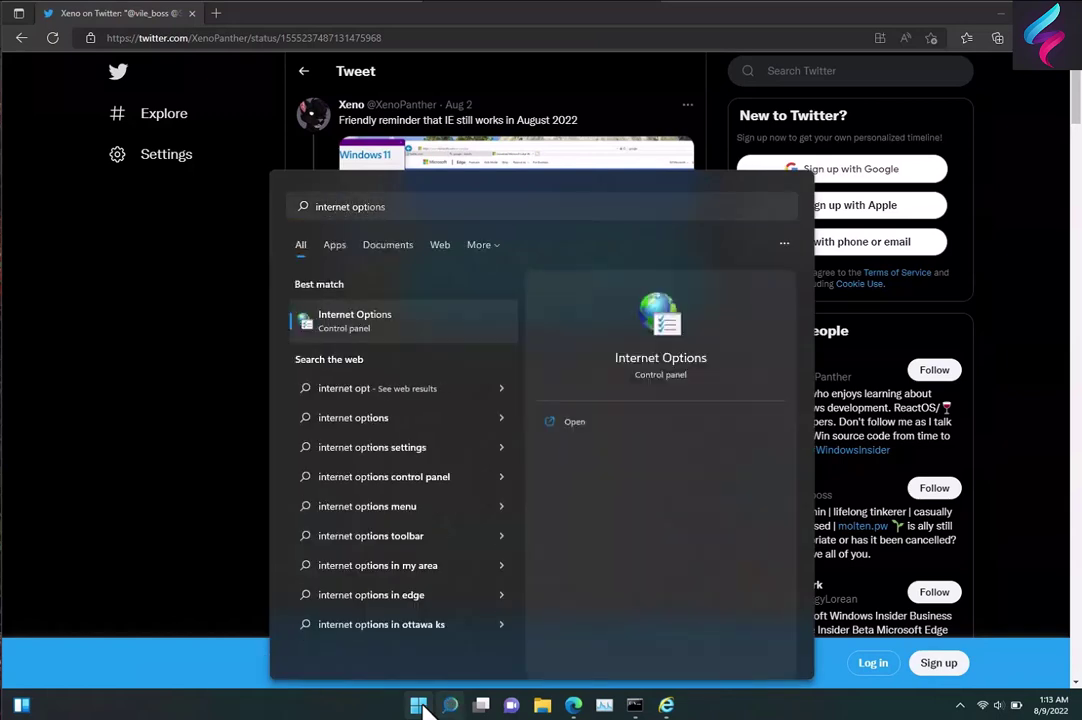
{"action": "key", "text": "Return"}
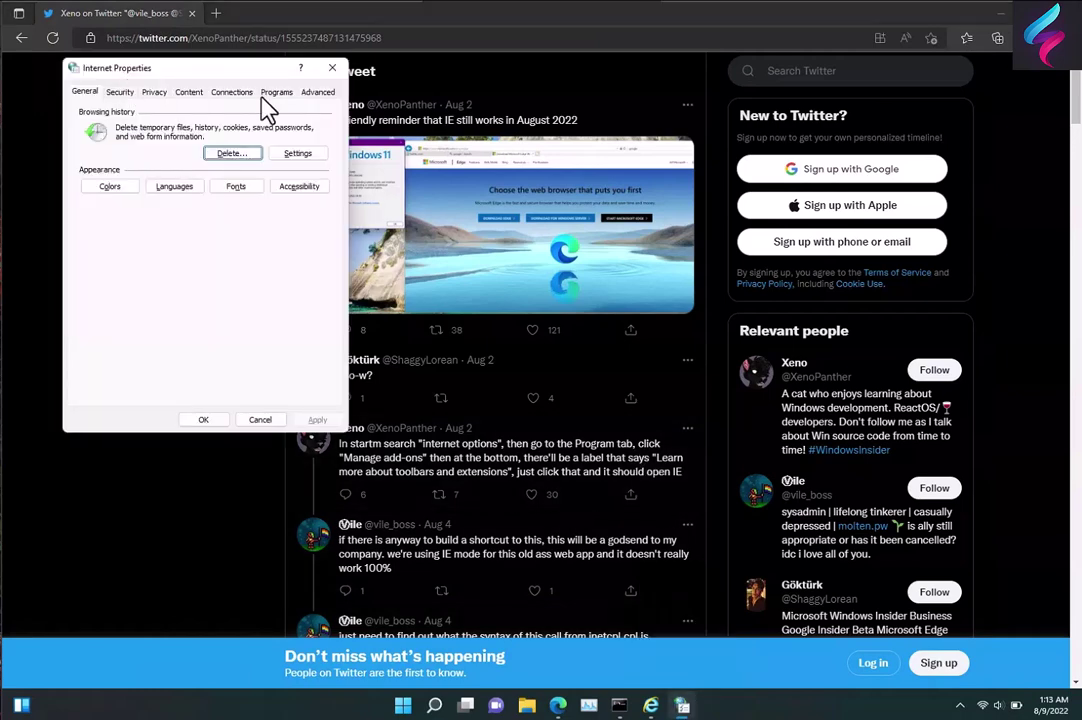
Launch Internet Explorer through the "Learn more about toolbars and extensions" link in the add-ons manager of the Programs settings
{"action": "left_click", "coordinate": [263, 96]}
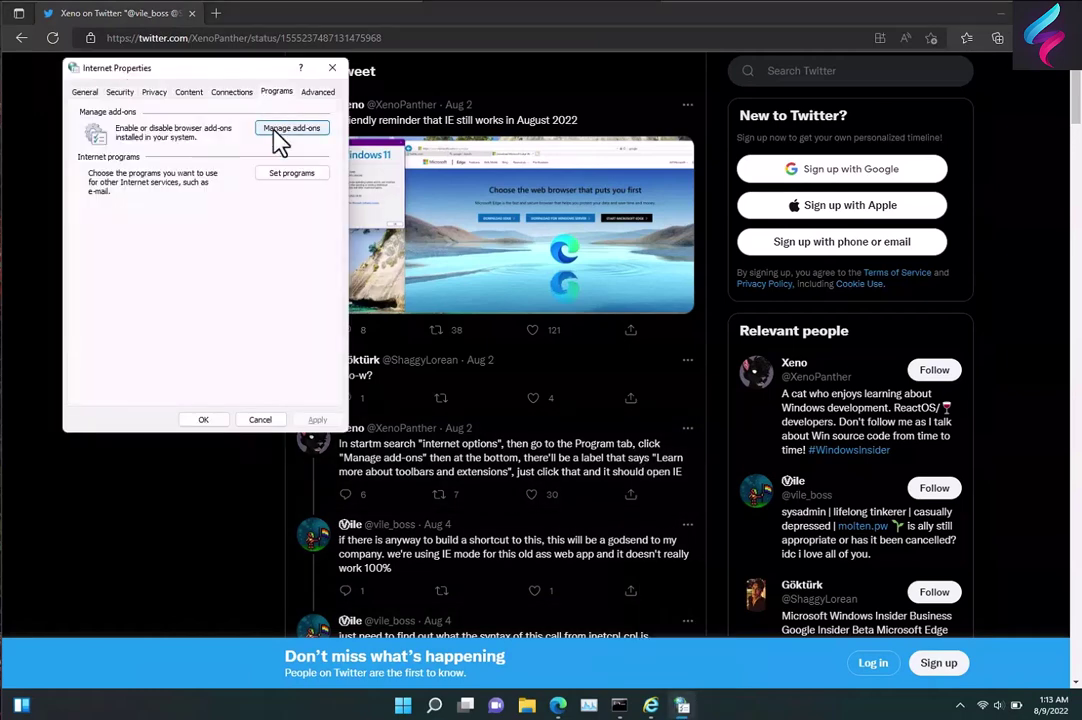
{"action": "left_click", "coordinate": [285, 130]}
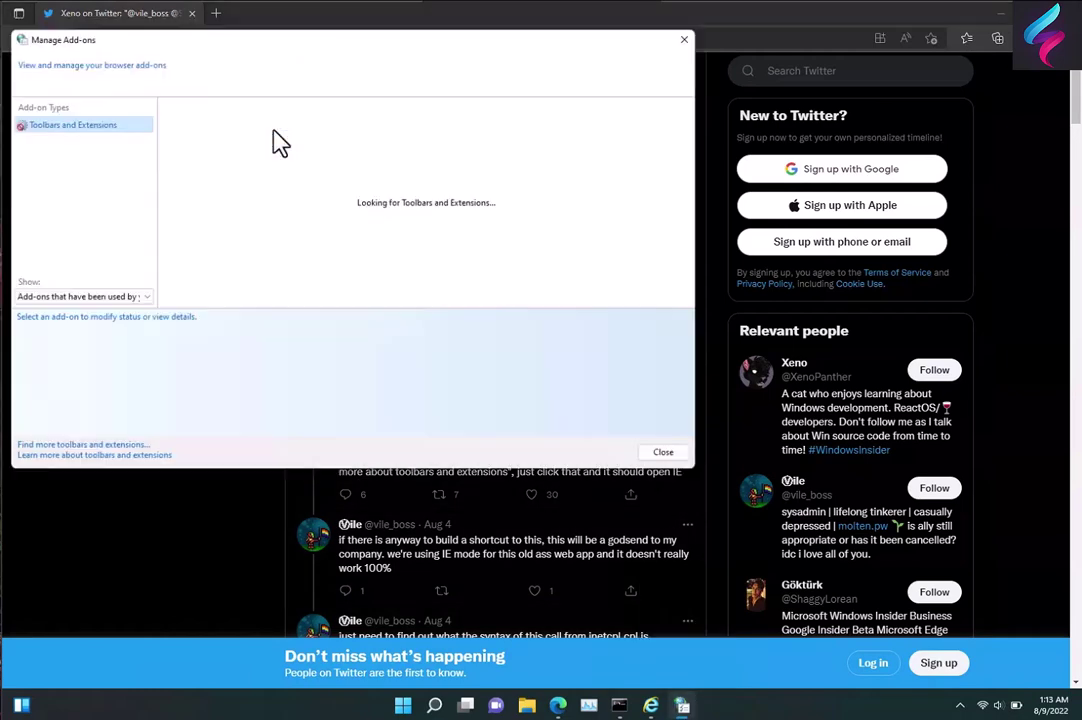
{"action": "left_click", "coordinate": [113, 459]}
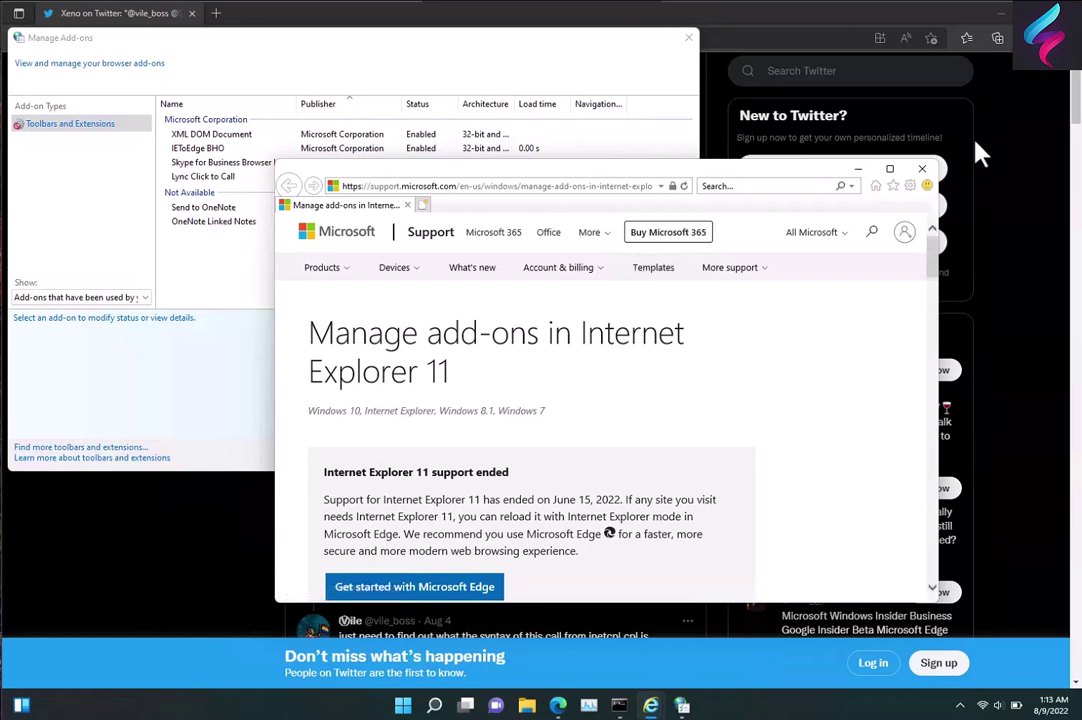
Close the Manage Add-ons window and read the rest of the tweet thread in Microsoft Edge
{"action": "left_click", "coordinate": [688, 37]}
{"action": "left_click", "coordinate": [716, 20]}
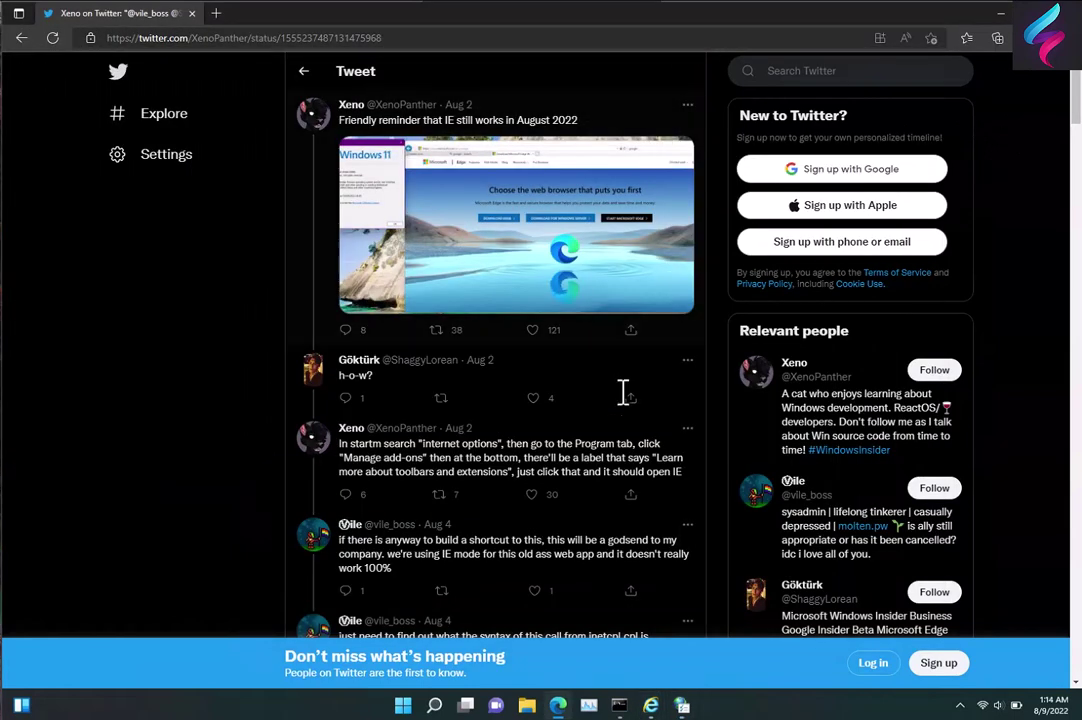
{"action": "scroll", "coordinate": [621, 400], "scroll_direction": "down", "scroll_amount": 3}
{"action": "scroll", "coordinate": [620, 420], "scroll_direction": "down", "scroll_amount": 5}
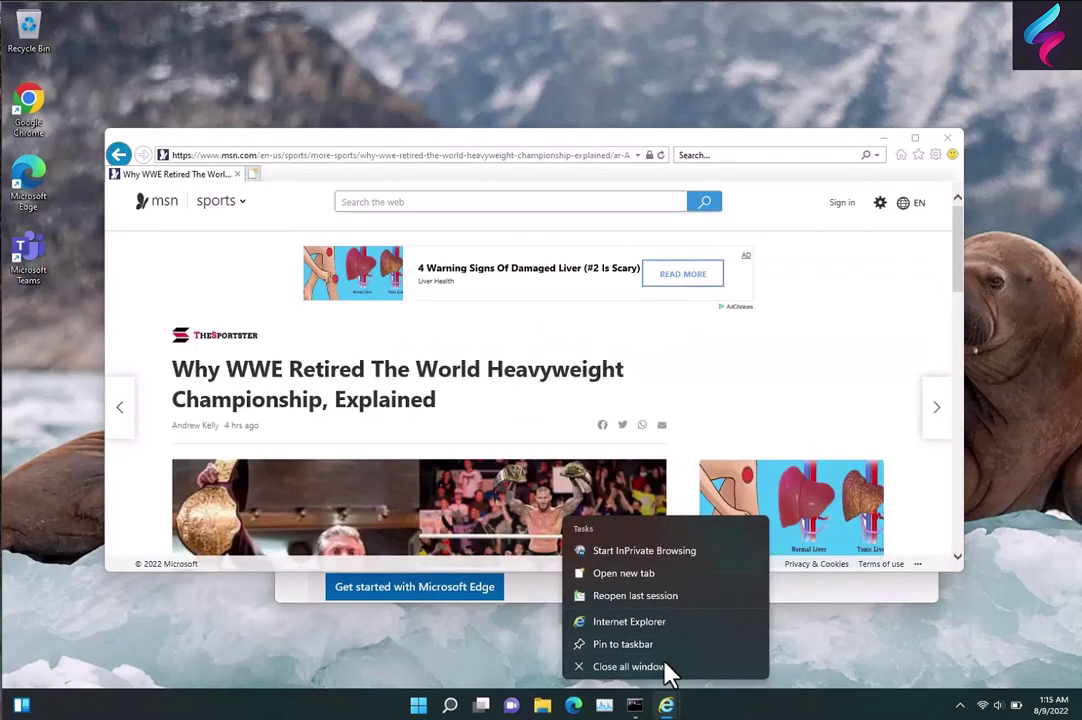
Close all Internet Explorer windows and reopen Internet Options by searching Windows for "internet"
{"action": "left_click", "coordinate": [668, 674]}
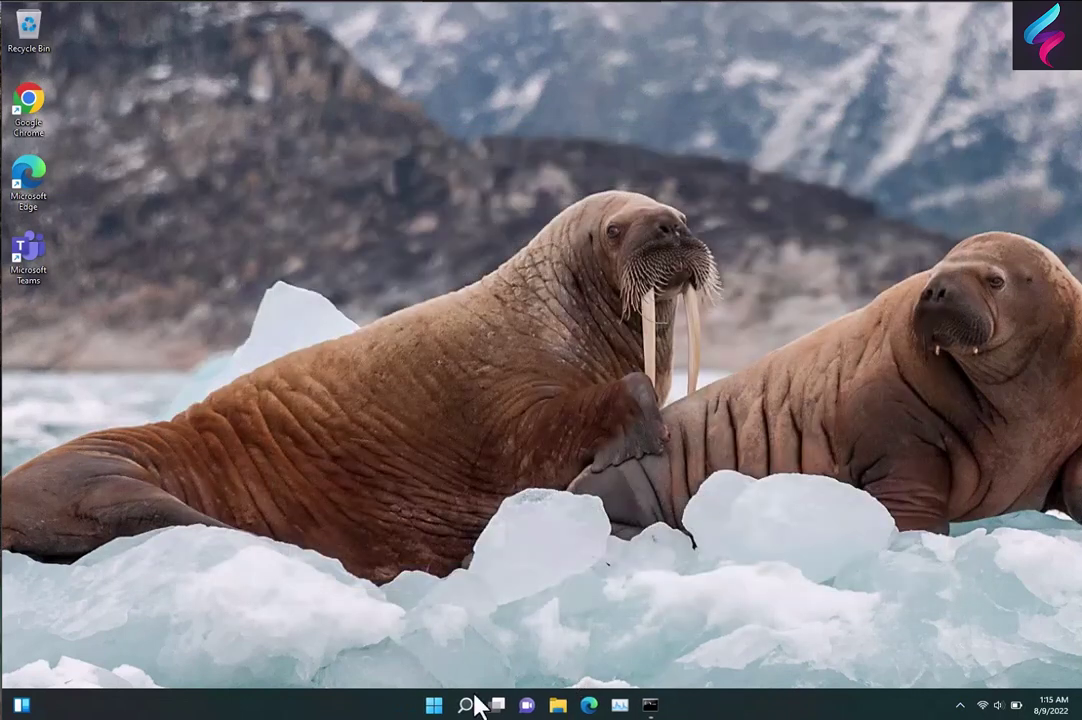
{"action": "left_click", "coordinate": [448, 706]}
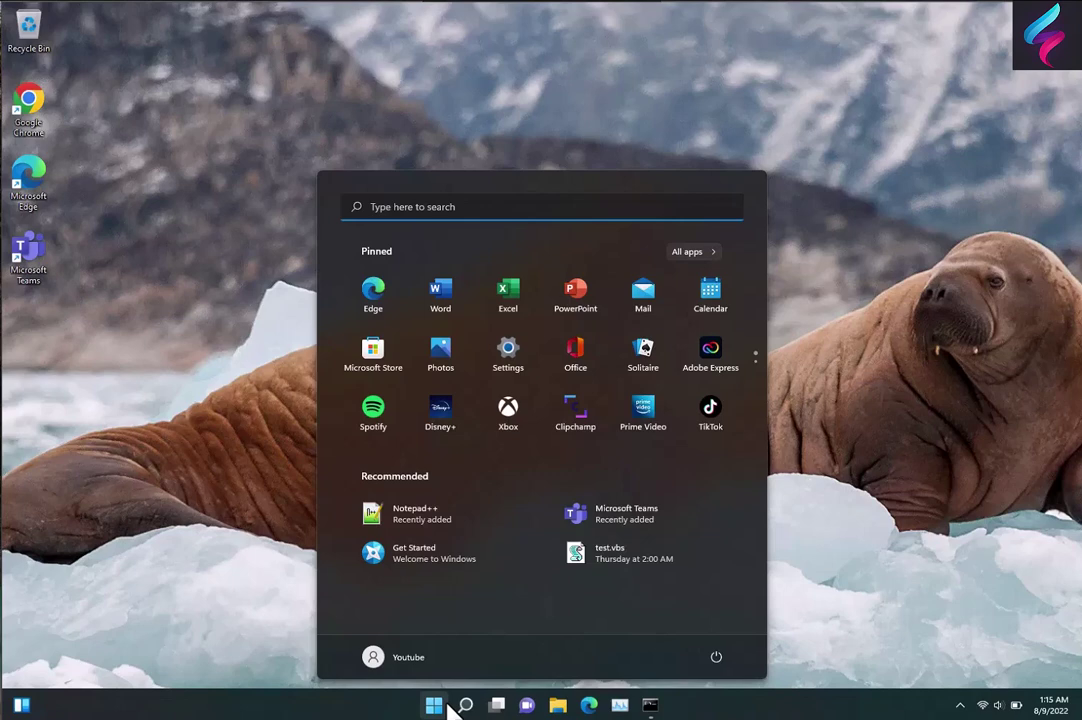
{"action": "type", "text": "internet"}
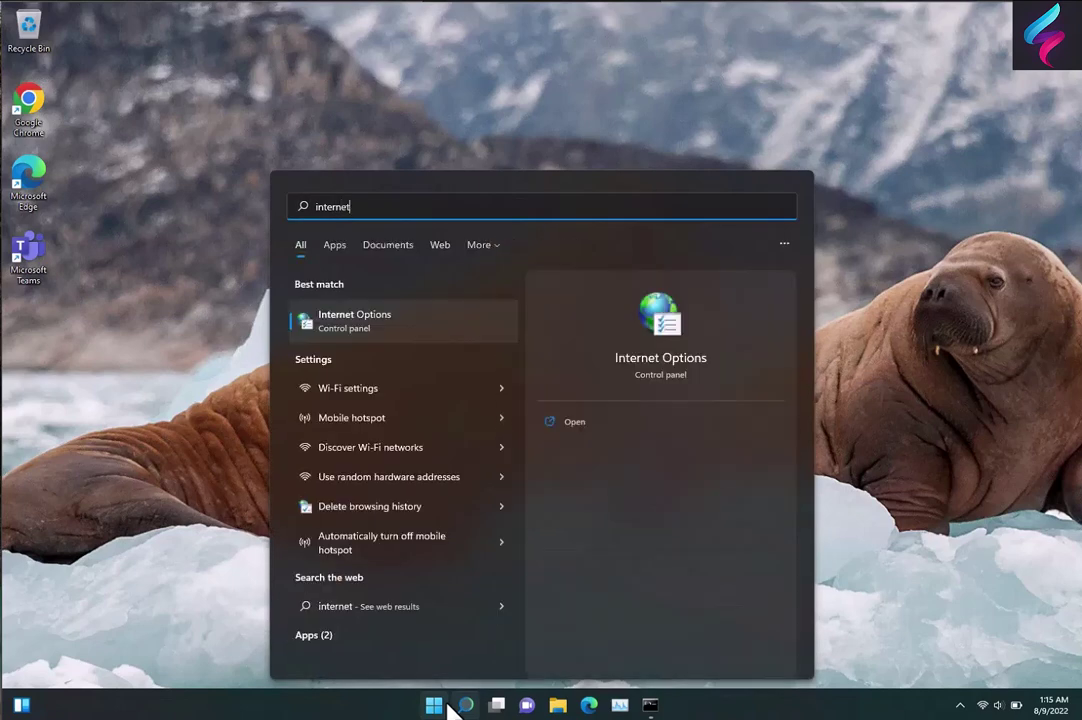
{"action": "key", "text": "Return"}
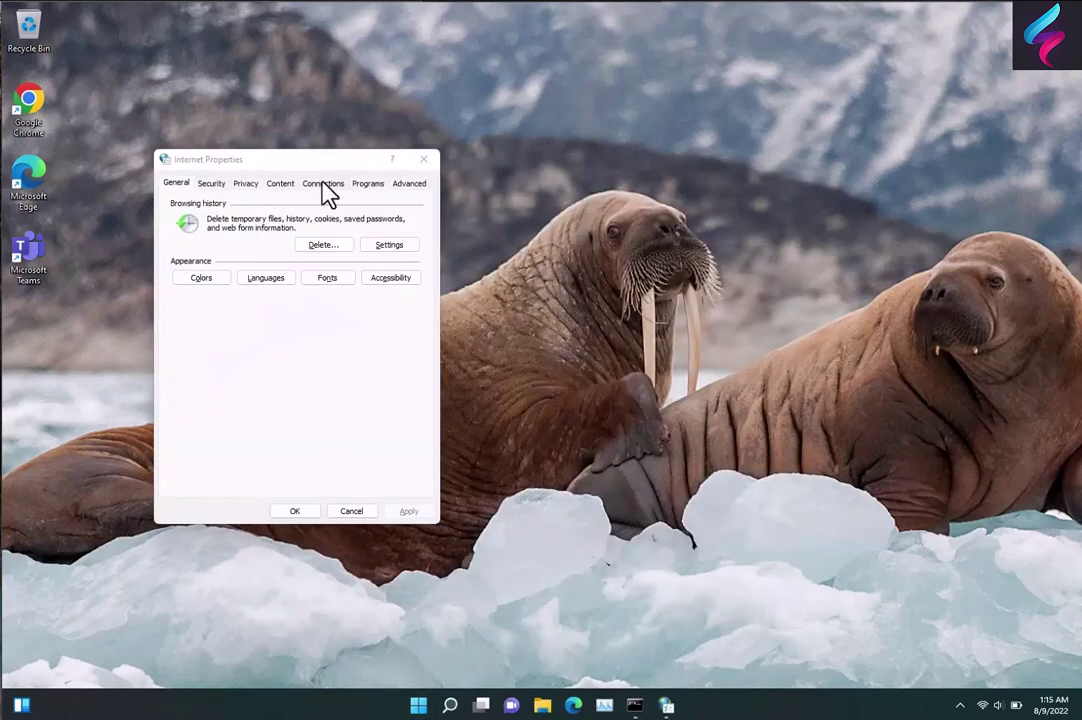
Go to the browser add-ons manager and follow "Learn more about toolbars and extensions" to start Internet Explorer again
{"action": "left_click", "coordinate": [366, 186]}
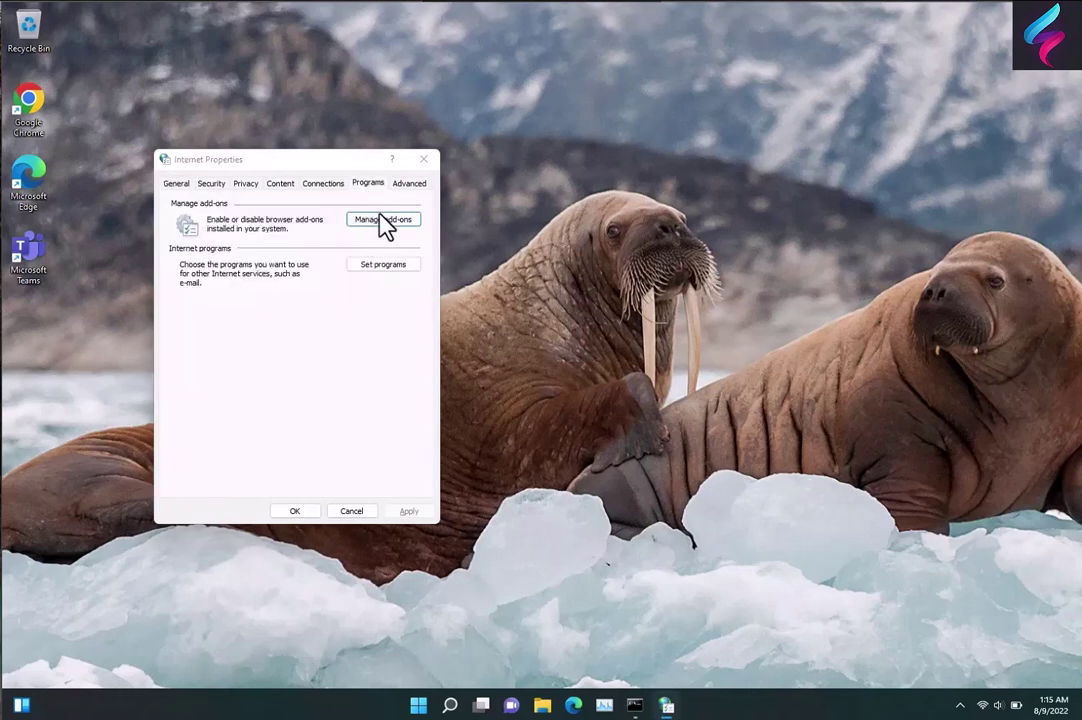
{"action": "left_click", "coordinate": [381, 219]}
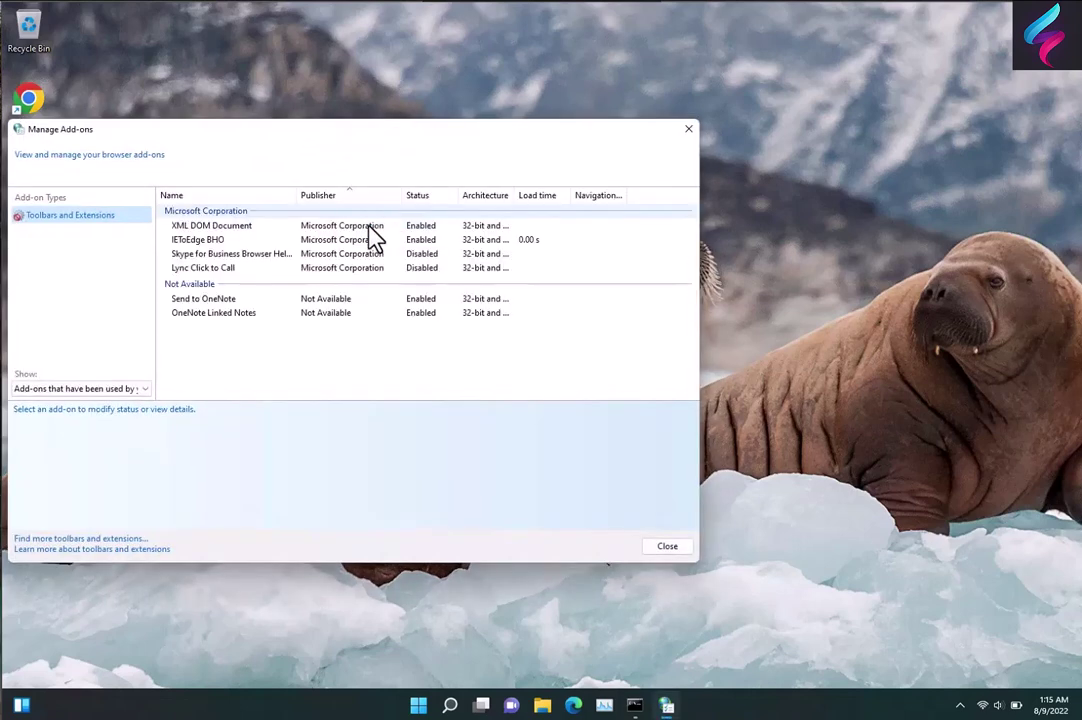
{"action": "left_click", "coordinate": [67, 552]}
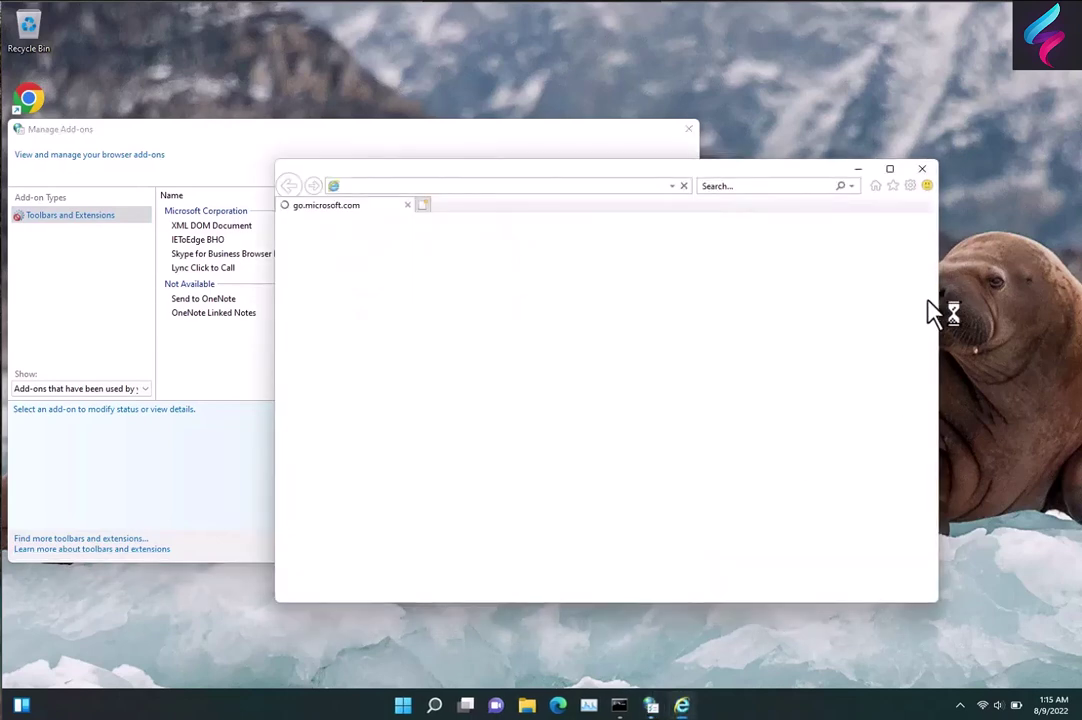
Pin Internet Explorer to the taskbar and close the Manage Add-ons, Internet Properties and browser windows
{"action": "right_click", "coordinate": [686, 707]}
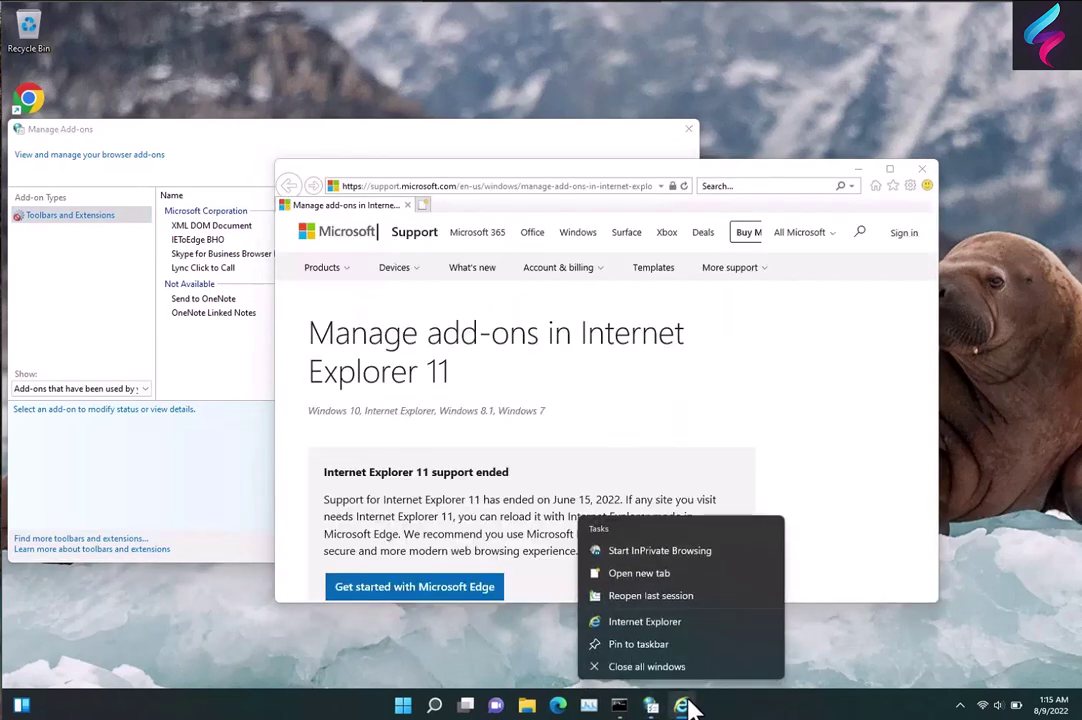
{"action": "left_click", "coordinate": [678, 646]}
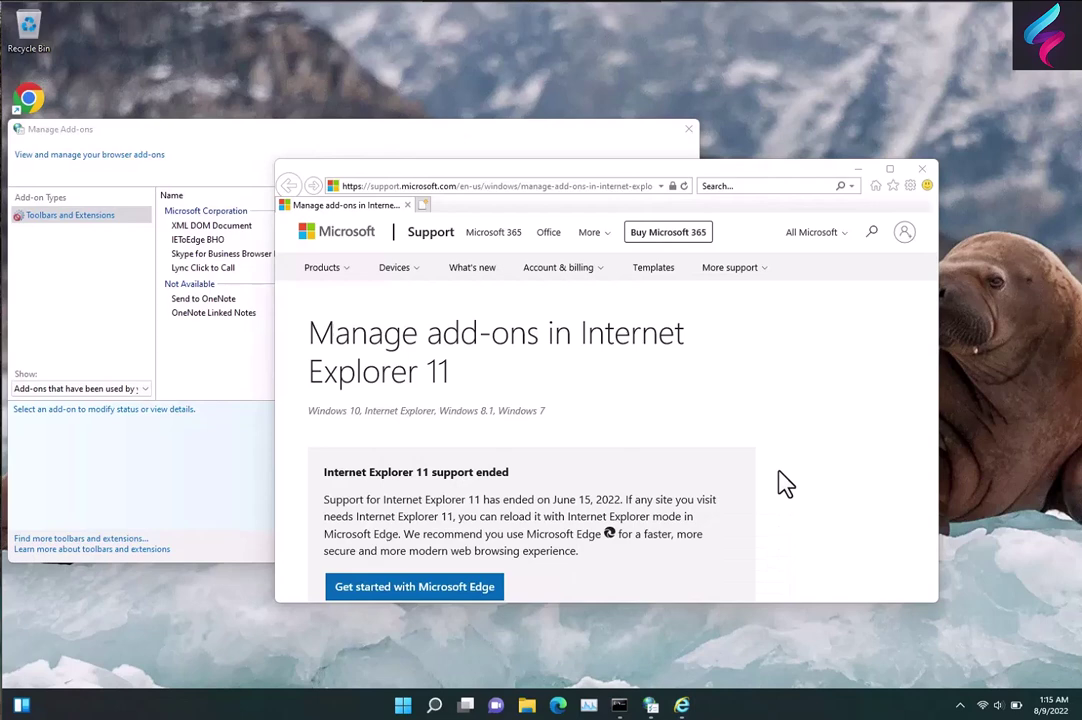
{"action": "left_click", "coordinate": [695, 140]}
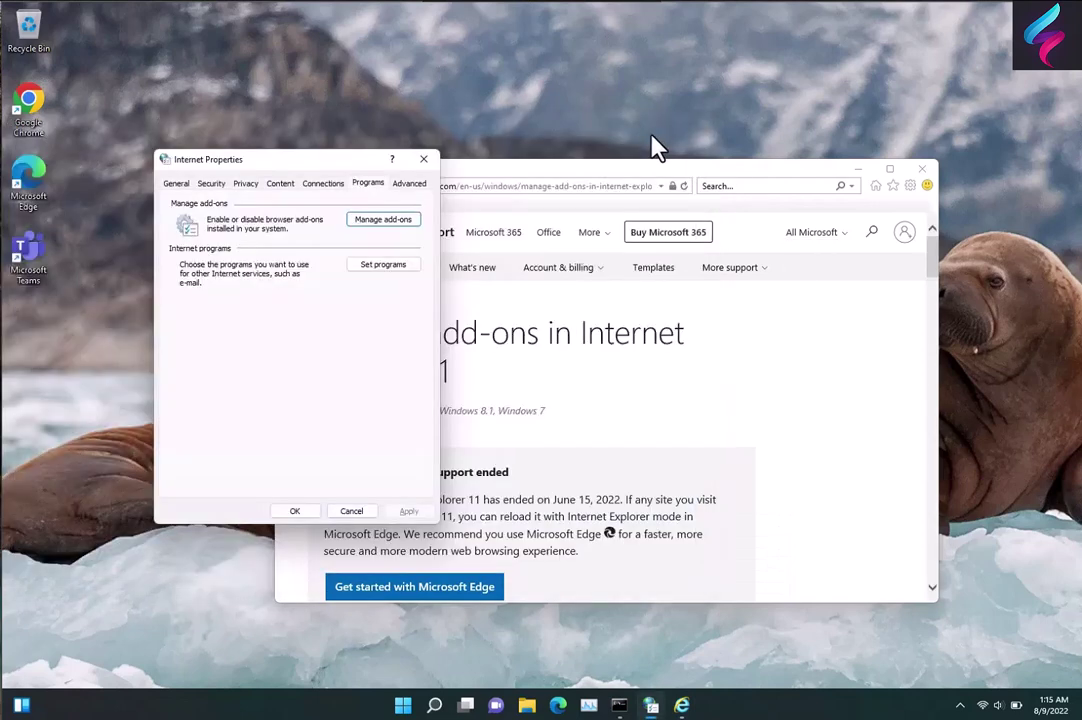
{"action": "left_click", "coordinate": [430, 160]}
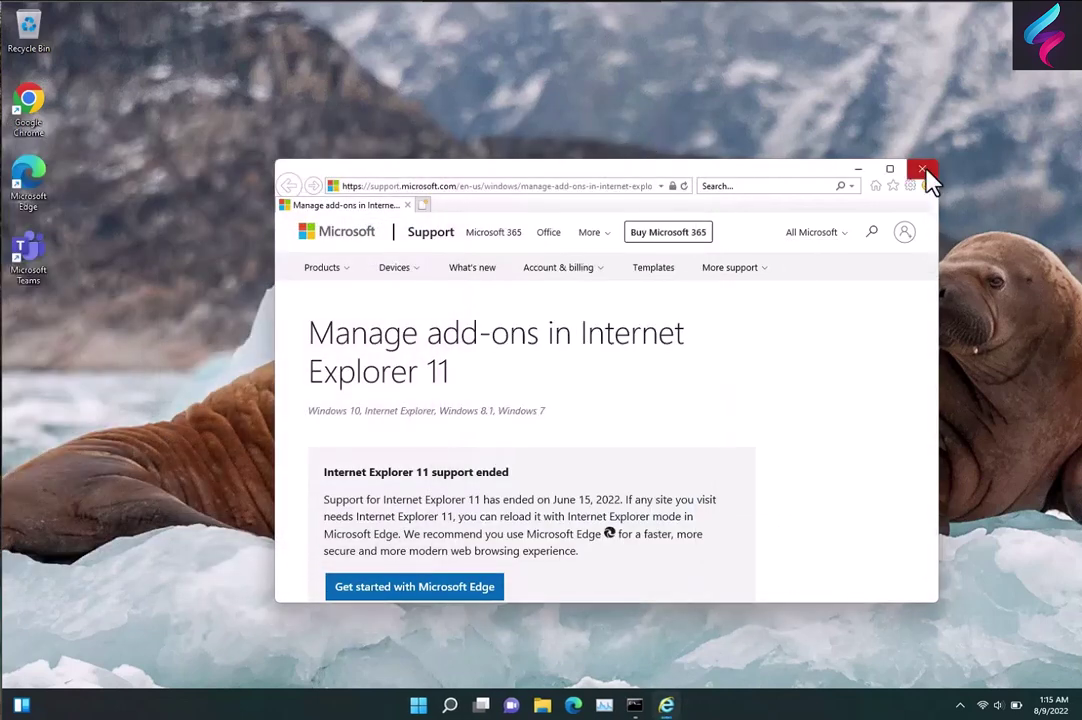
{"action": "left_click", "coordinate": [922, 169]}
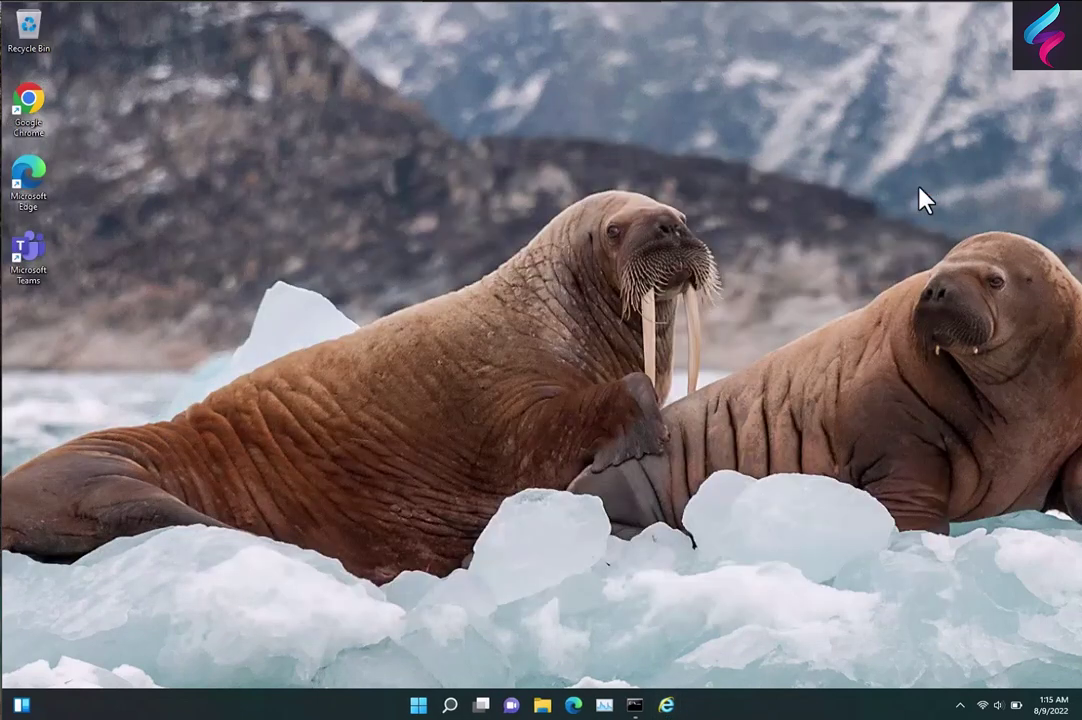
Test the pinned Internet Explorer shortcut and close the browser window it opens
{"action": "left_click", "coordinate": [668, 706]}
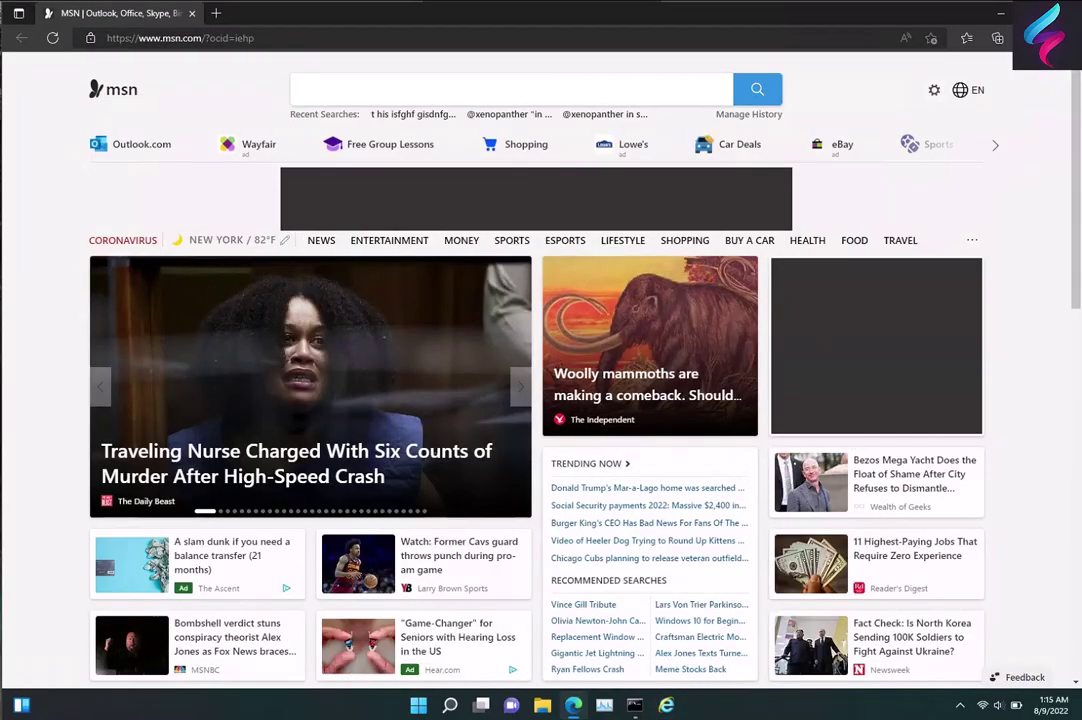
{"action": "key", "text": "alt+F4"}
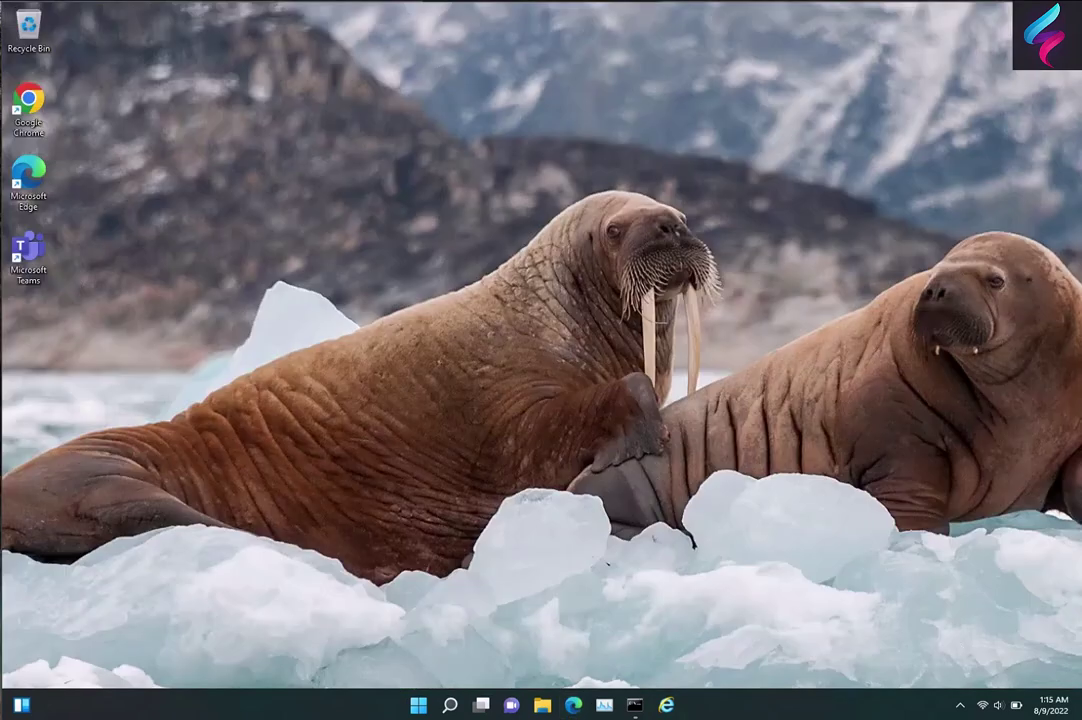
Append " : -embedding" to the Target of the pinned Internet Explorer shortcut and save its properties
{"action": "right_click", "coordinate": [667, 705]}
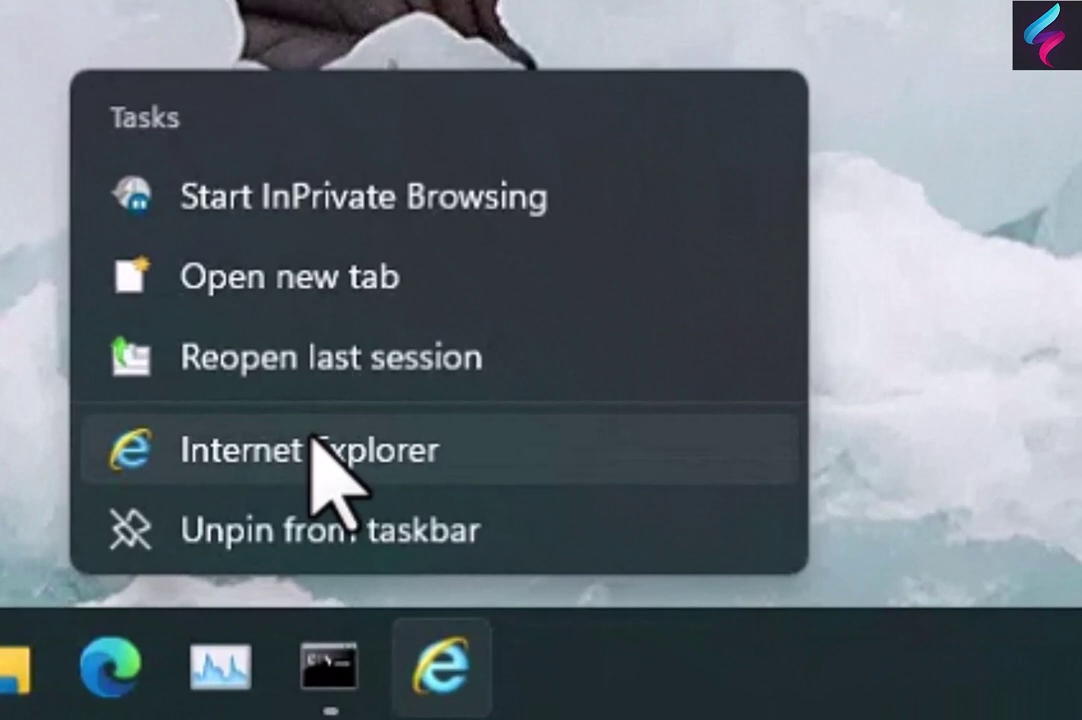
{"action": "right_click", "coordinate": [630, 642]}
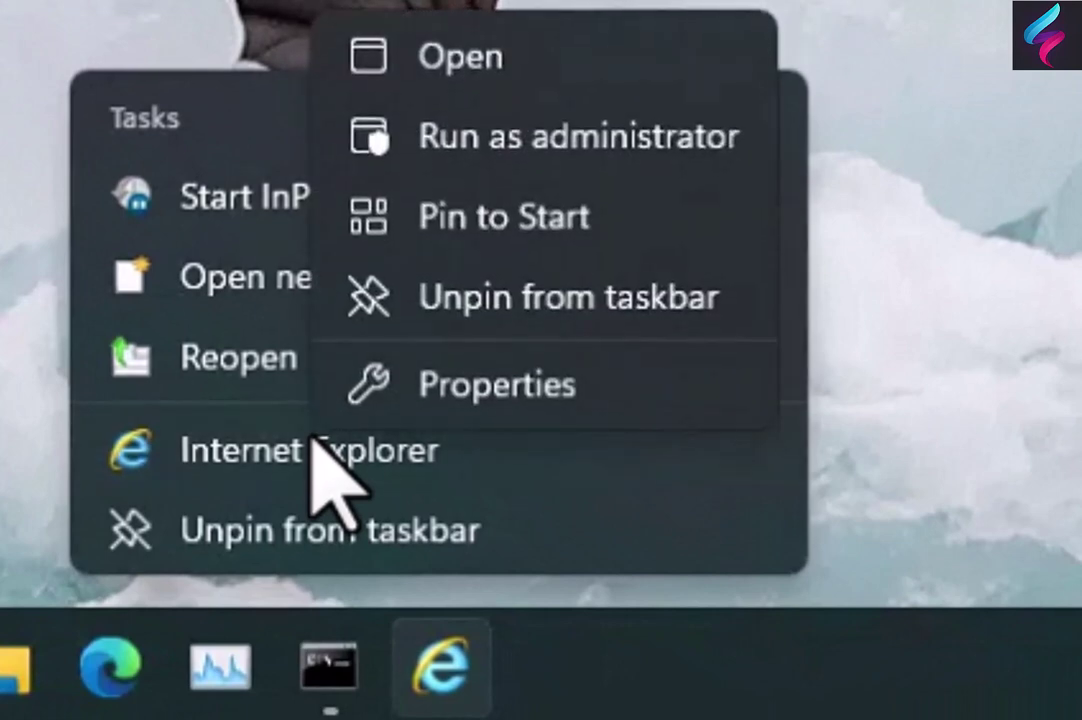
{"action": "left_click", "coordinate": [470, 400]}
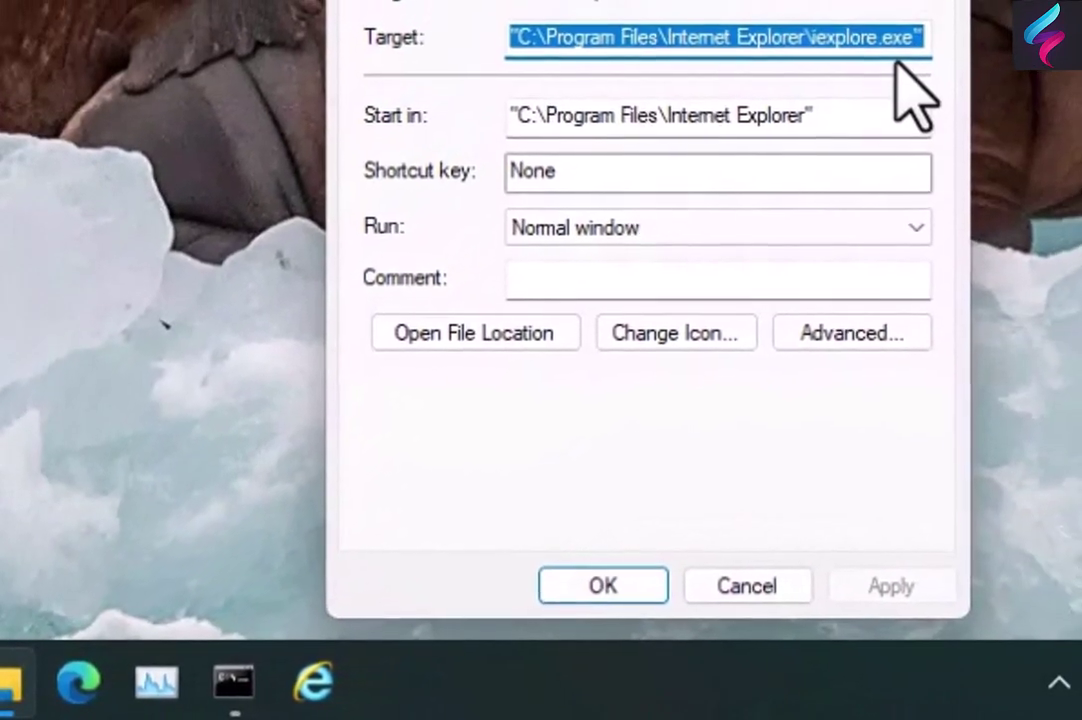
{"action": "key", "text": "End"}
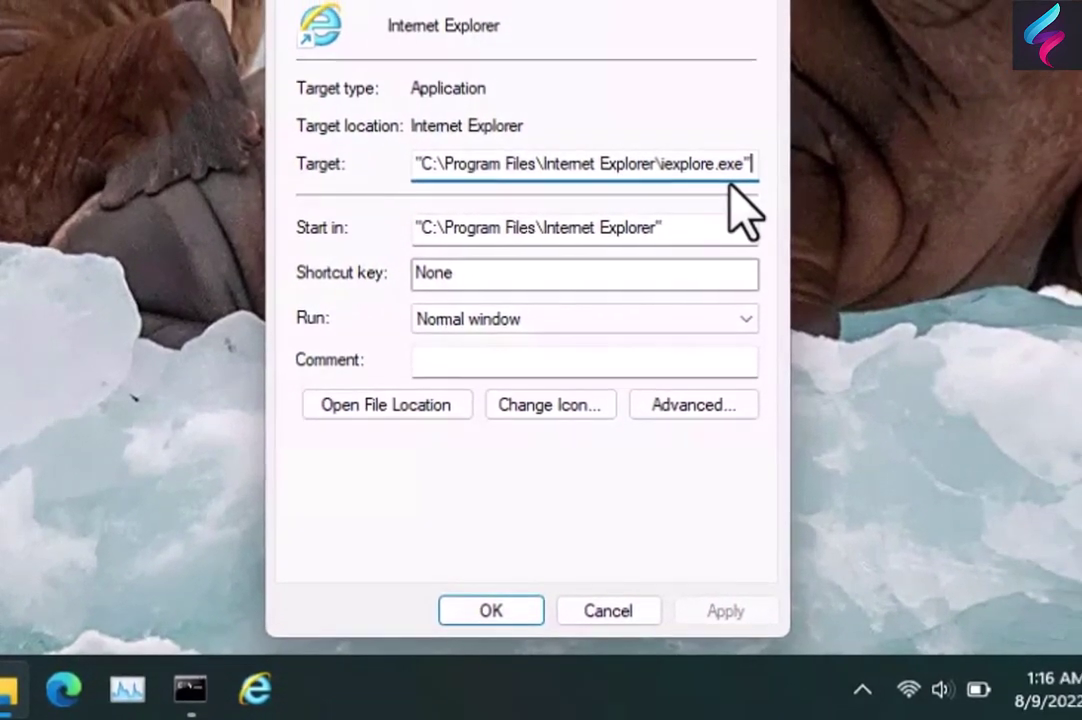
{"action": "type", "text": ":"}
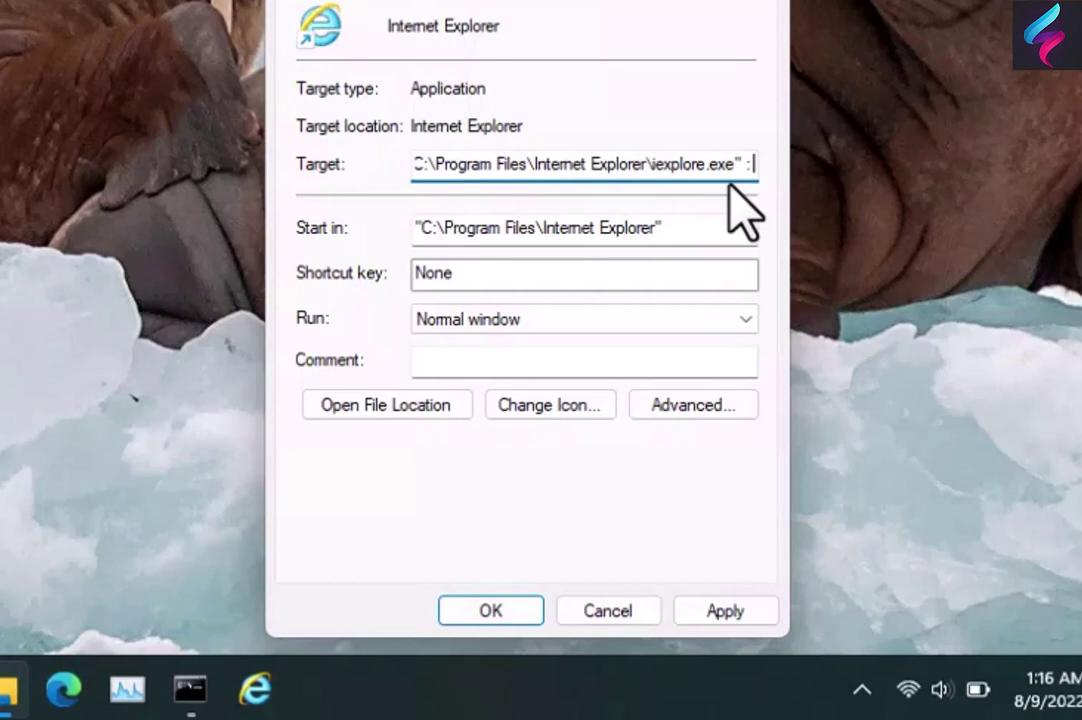
{"action": "type", "text": "-embe"}
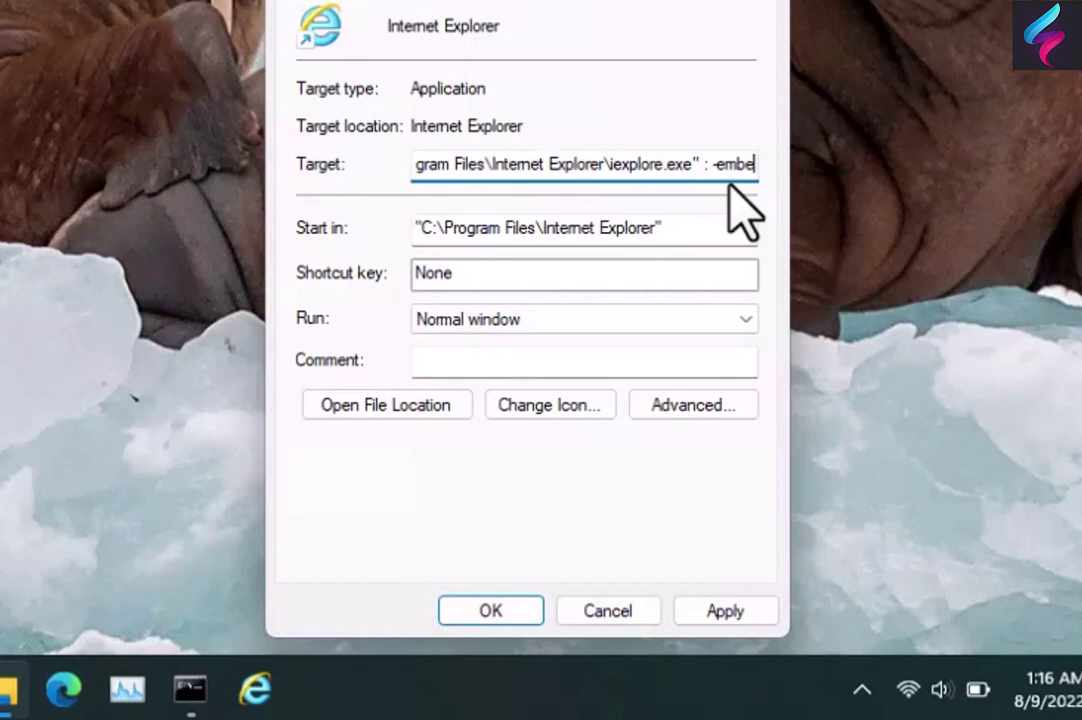
{"action": "type", "text": "dding"}
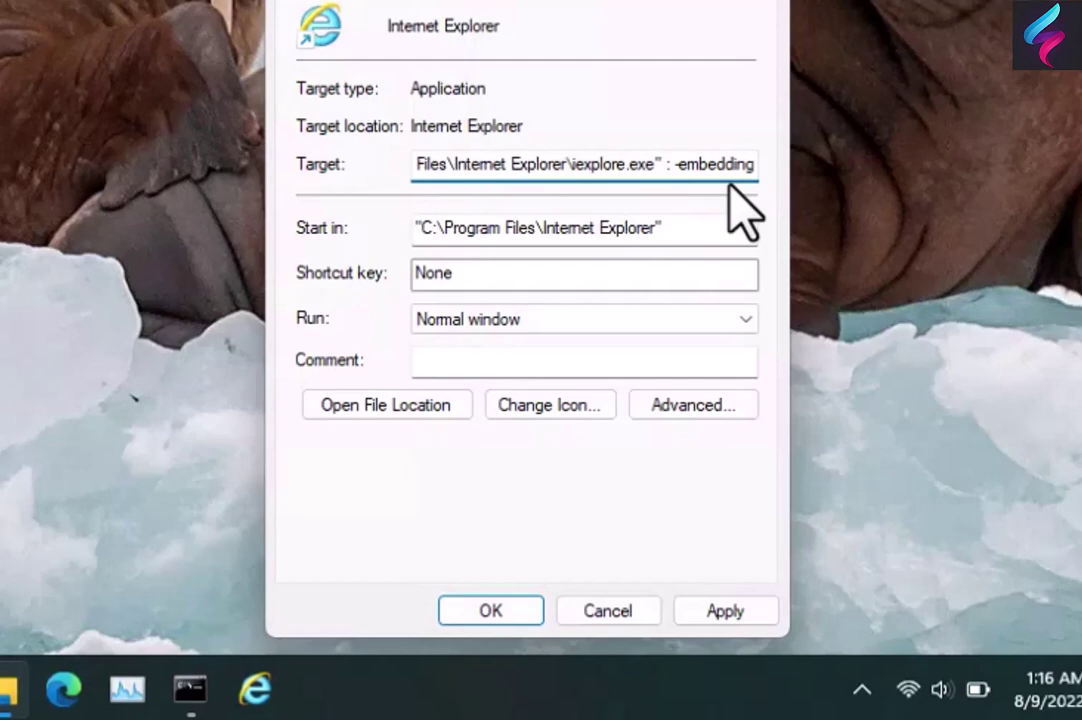
{"action": "left_click", "coordinate": [725, 611]}
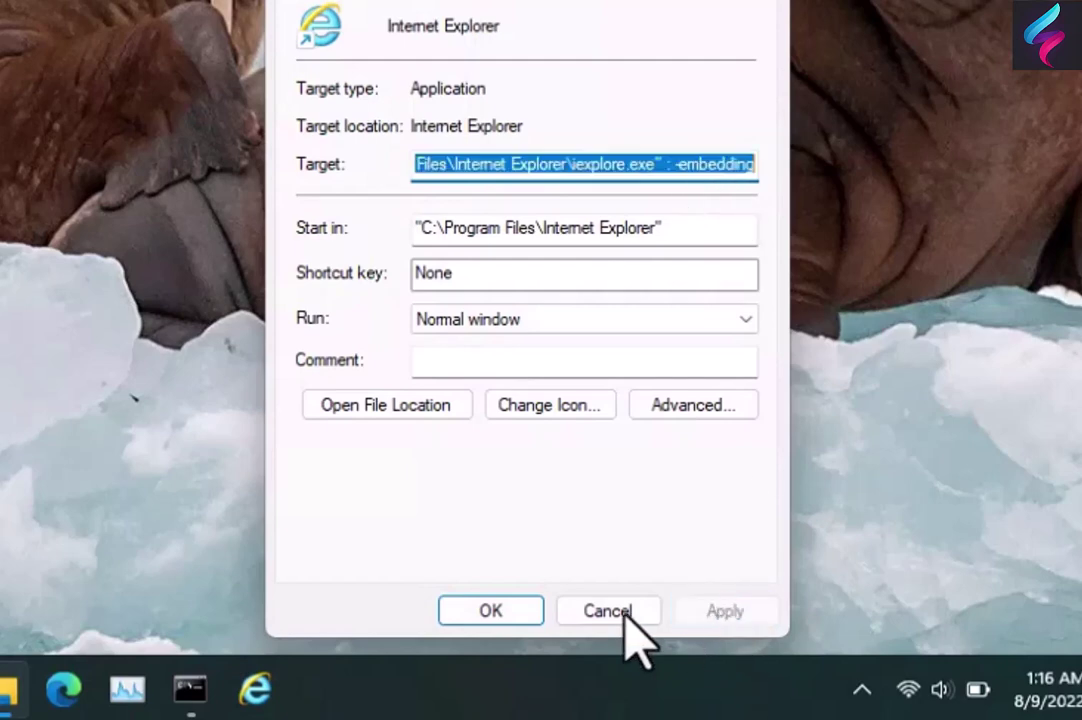
{"action": "left_click", "coordinate": [495, 612]}
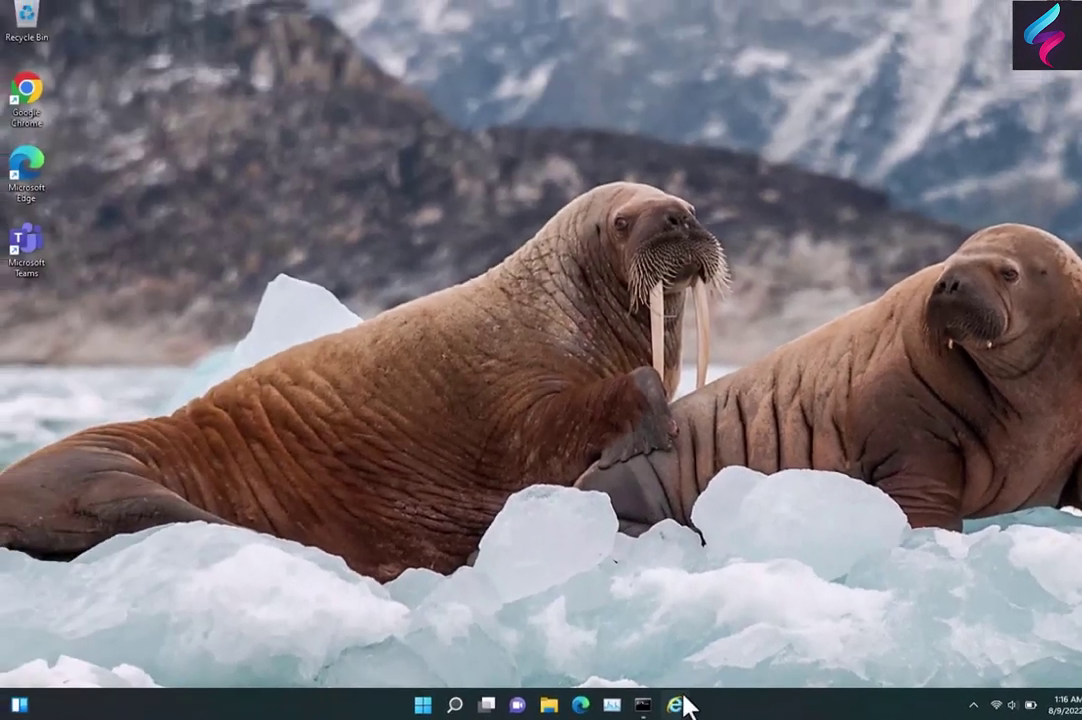
Test the pinned Internet Explorer shortcut by launching it, opening two new tabs, returning to the MSN tab and closing all tabs
{"action": "left_click", "coordinate": [678, 705]}
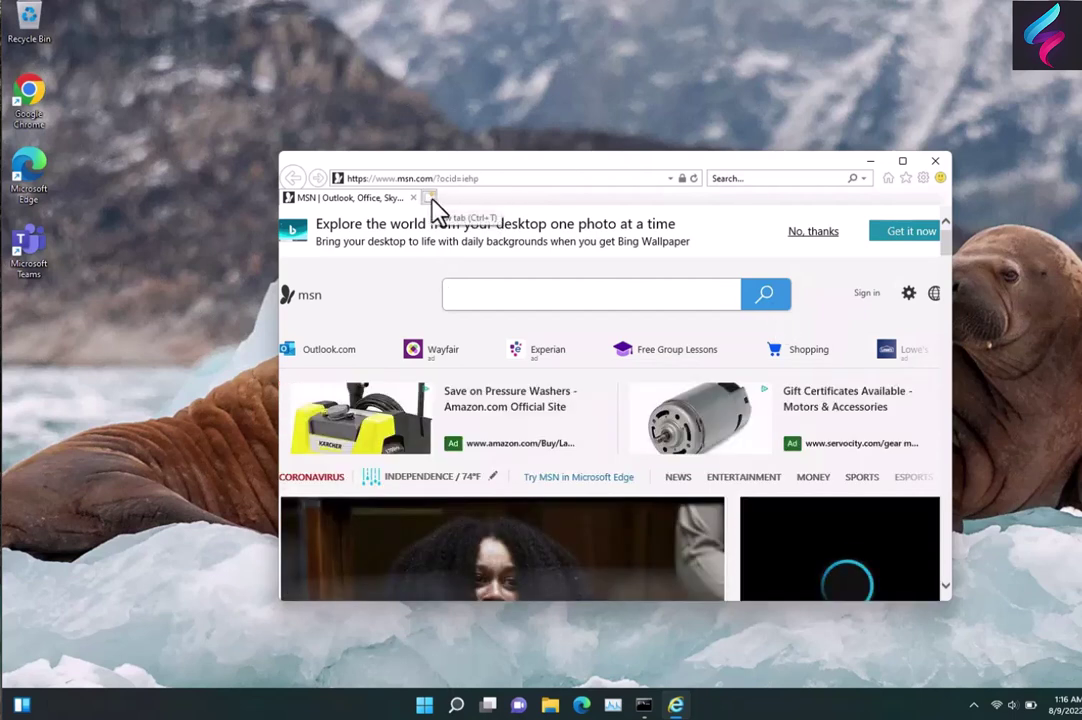
{"action": "left_click", "coordinate": [430, 198]}
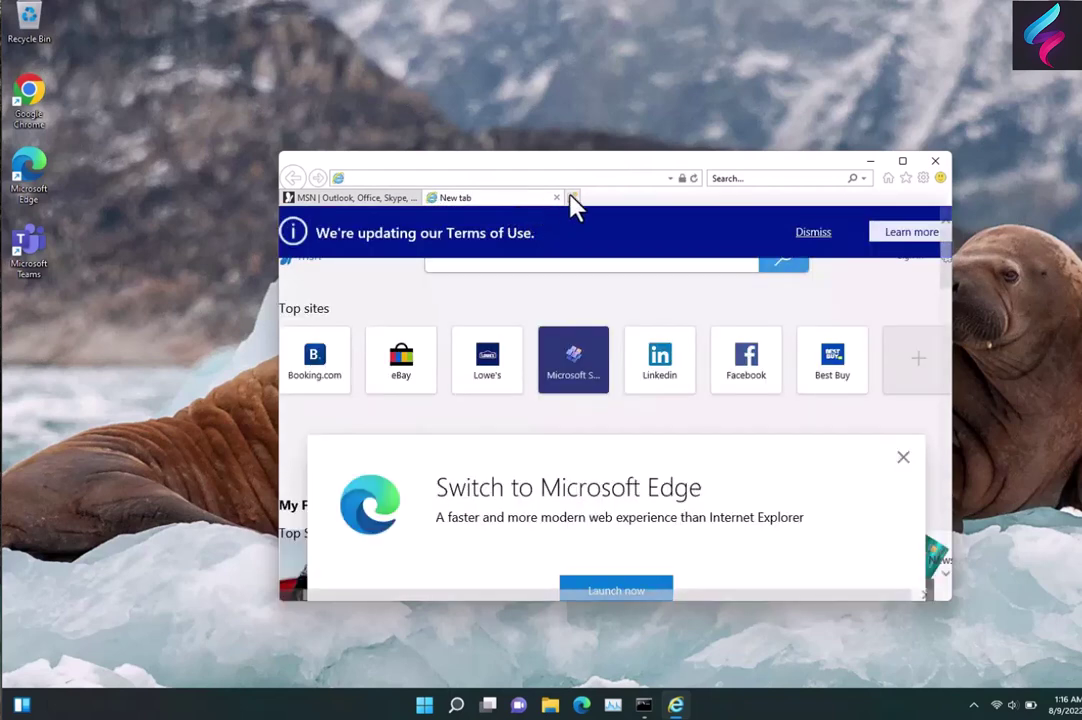
{"action": "left_click", "coordinate": [572, 197]}
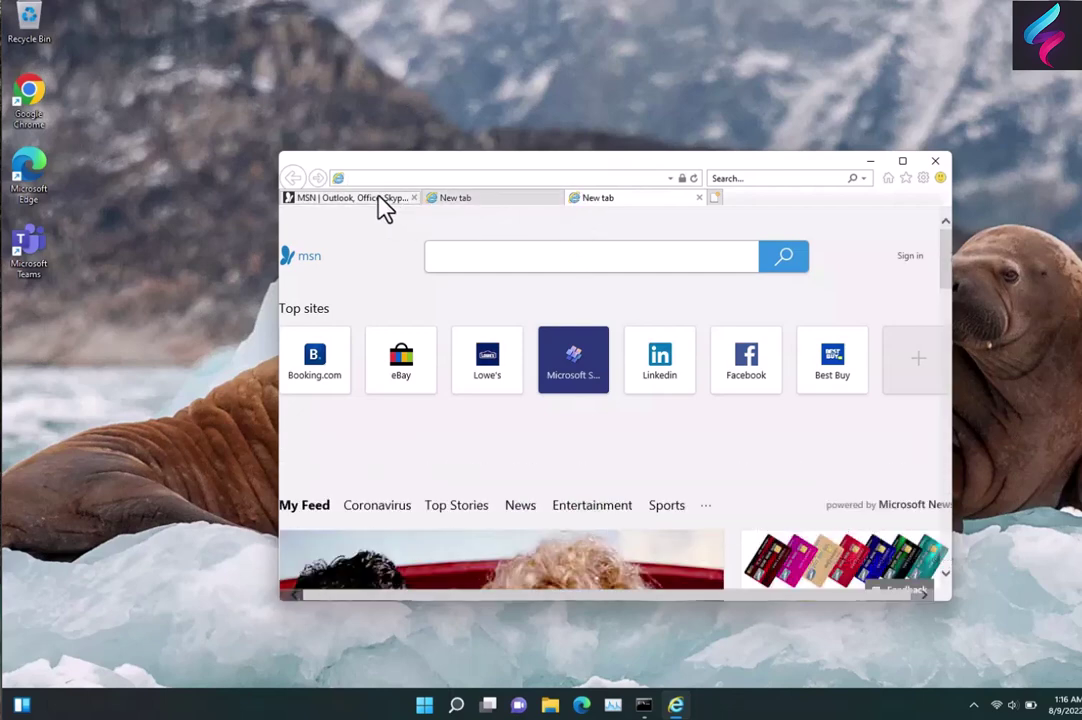
{"action": "left_click", "coordinate": [380, 199]}
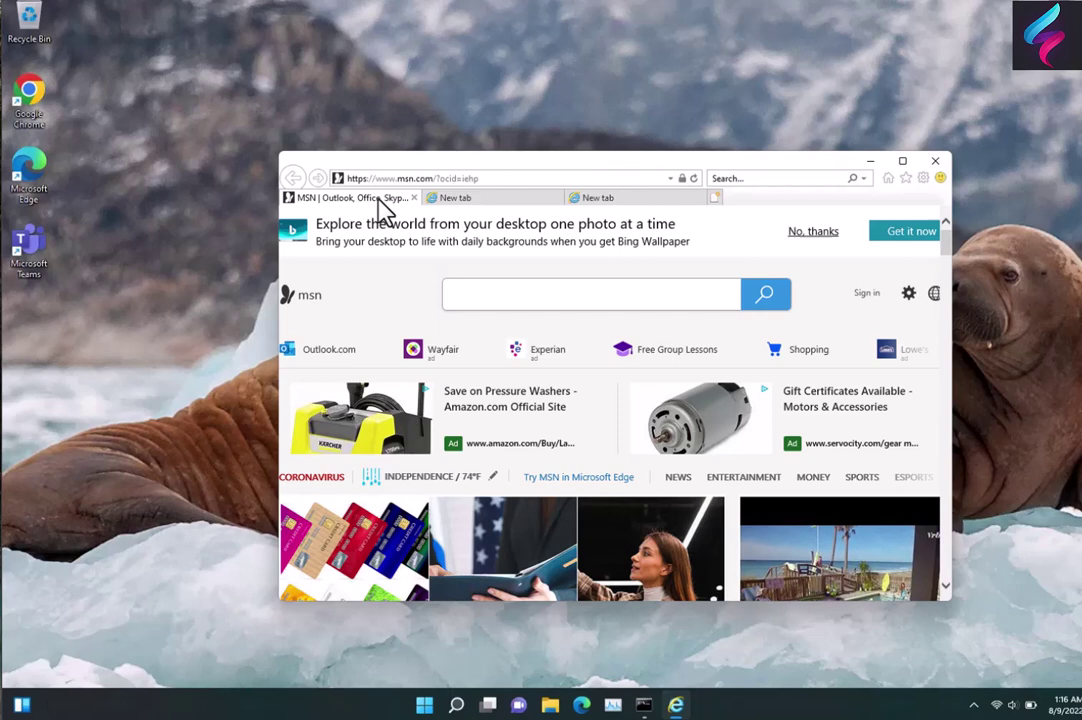
{"action": "left_click", "coordinate": [935, 163]}
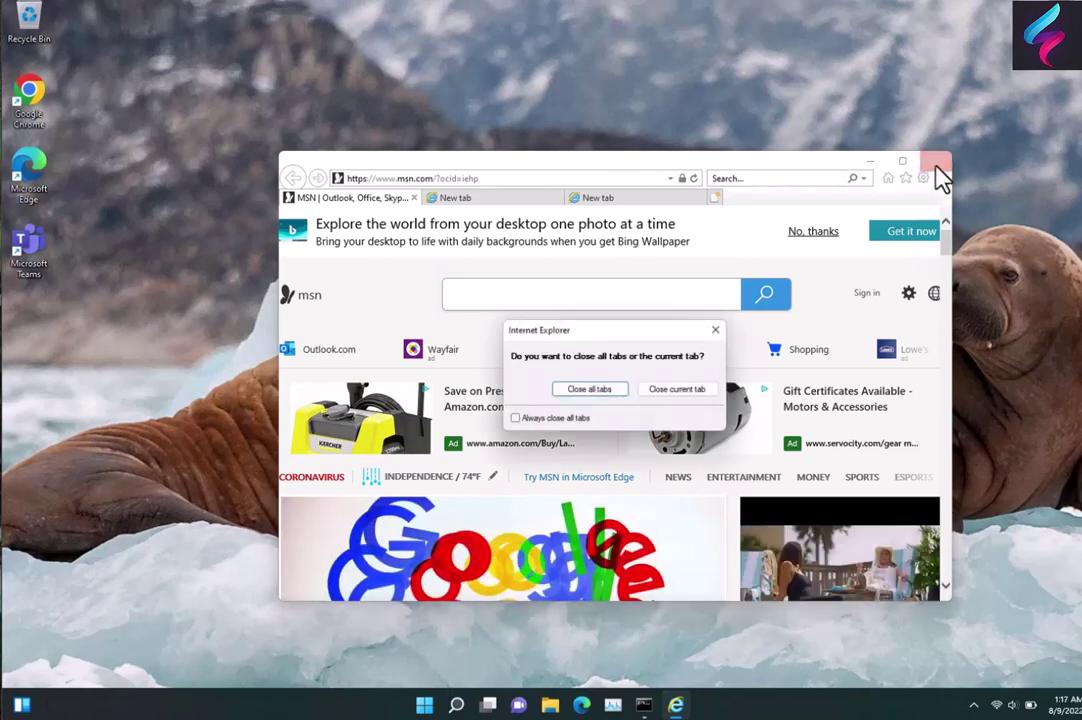
{"action": "left_click", "coordinate": [605, 389]}
Switch to Command Prompt and change the directory to C:\Program Files\Internet Explorer
{"action": "left_click", "coordinate": [645, 705]}
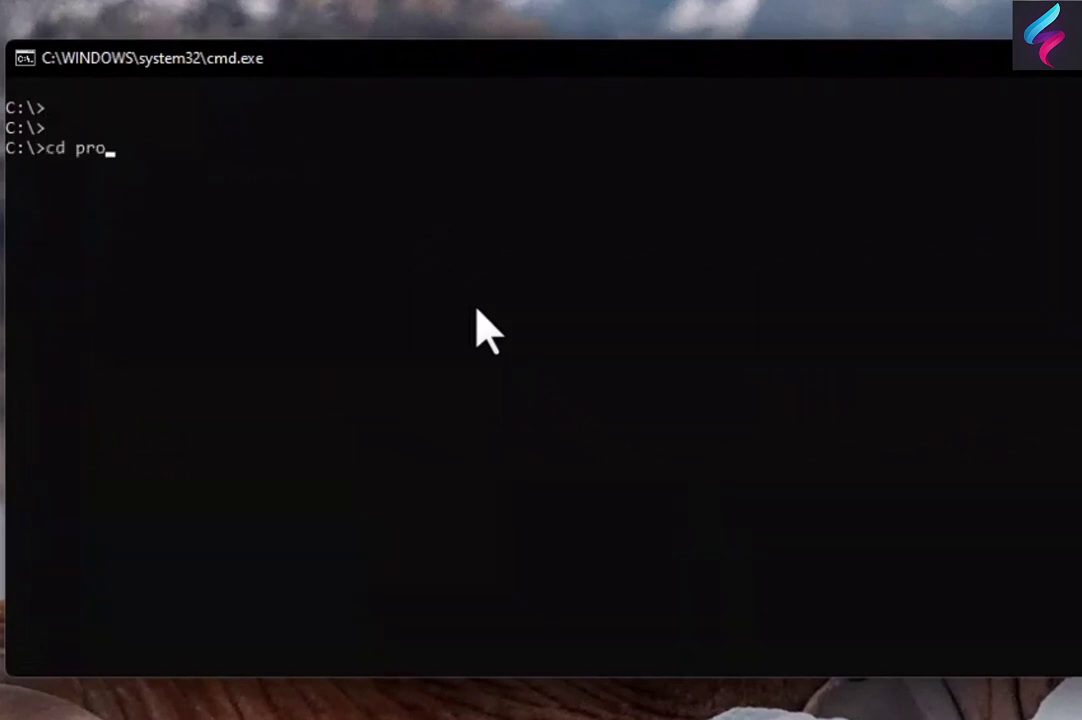
{"action": "key", "text": "Tab"}
{"action": "key", "text": "Return"}
{"action": "type", "text": "cd inter"}
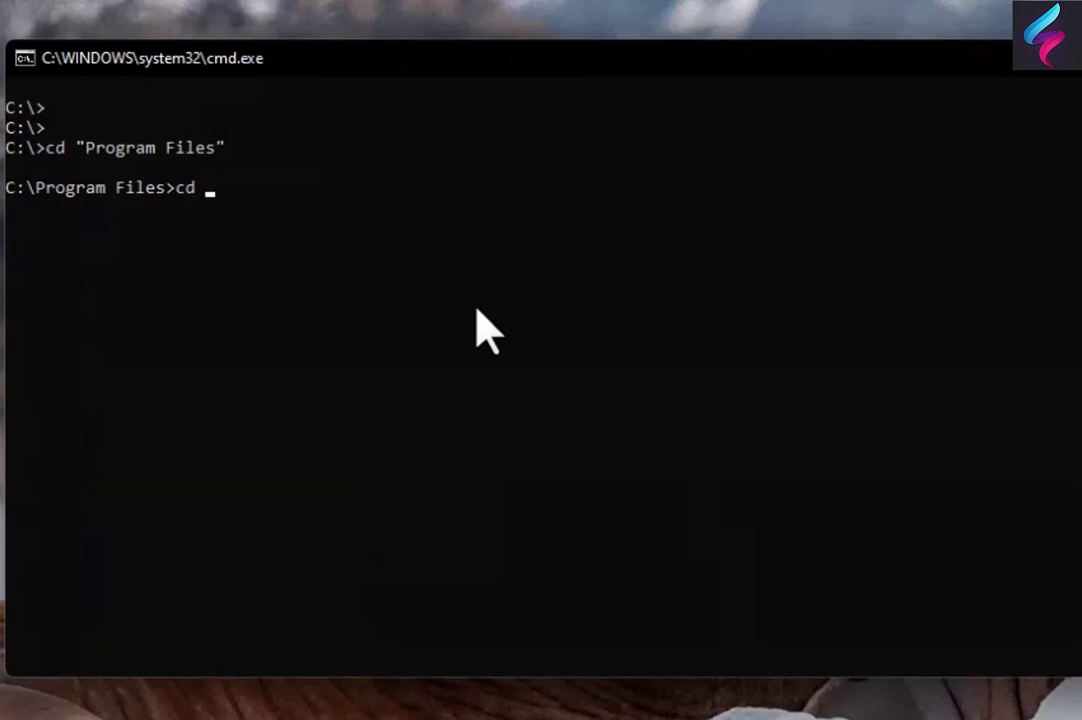
{"action": "key", "text": "Tab"}
{"action": "key", "text": "Return"}
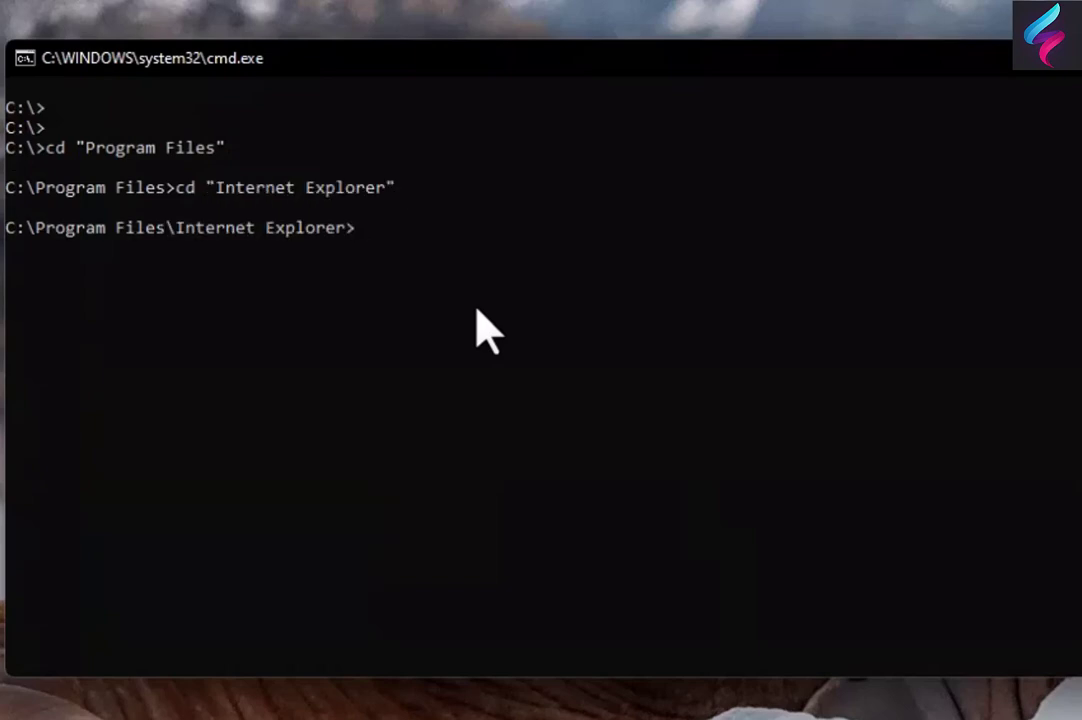
Run "iexplore.exe : -embedding" to launch Internet Explorer, and bring Command Prompt back in front of the browser window
{"action": "type", "text": "iex"}
{"action": "key", "text": "Tab"}
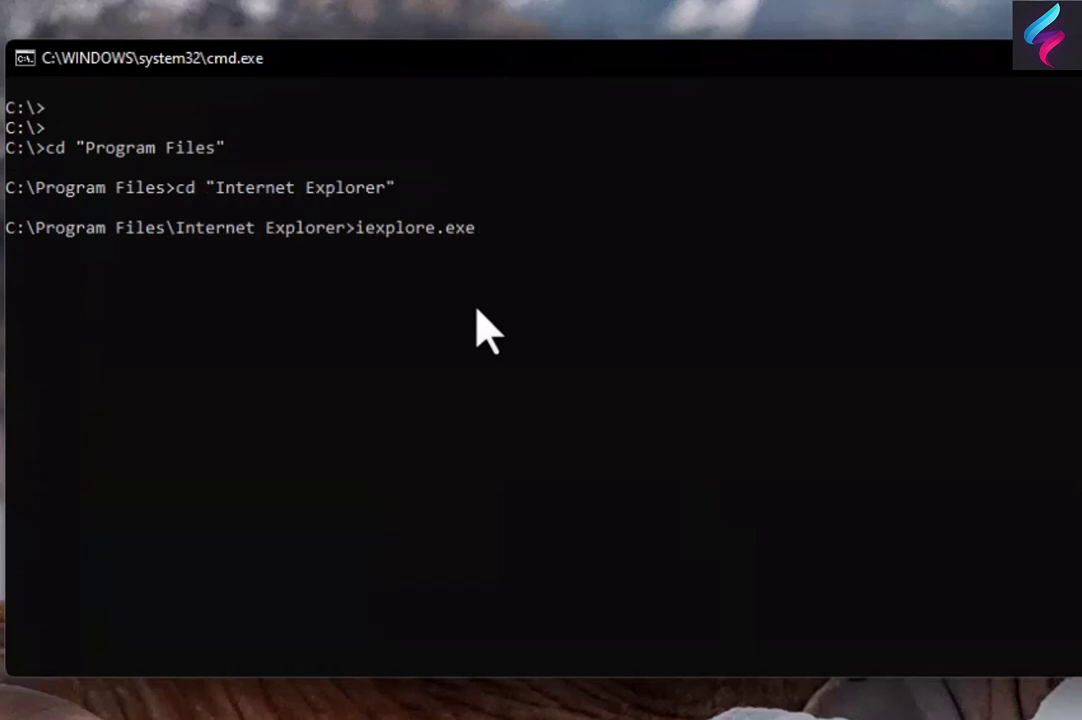
{"action": "type", "text": ": -embedding"}
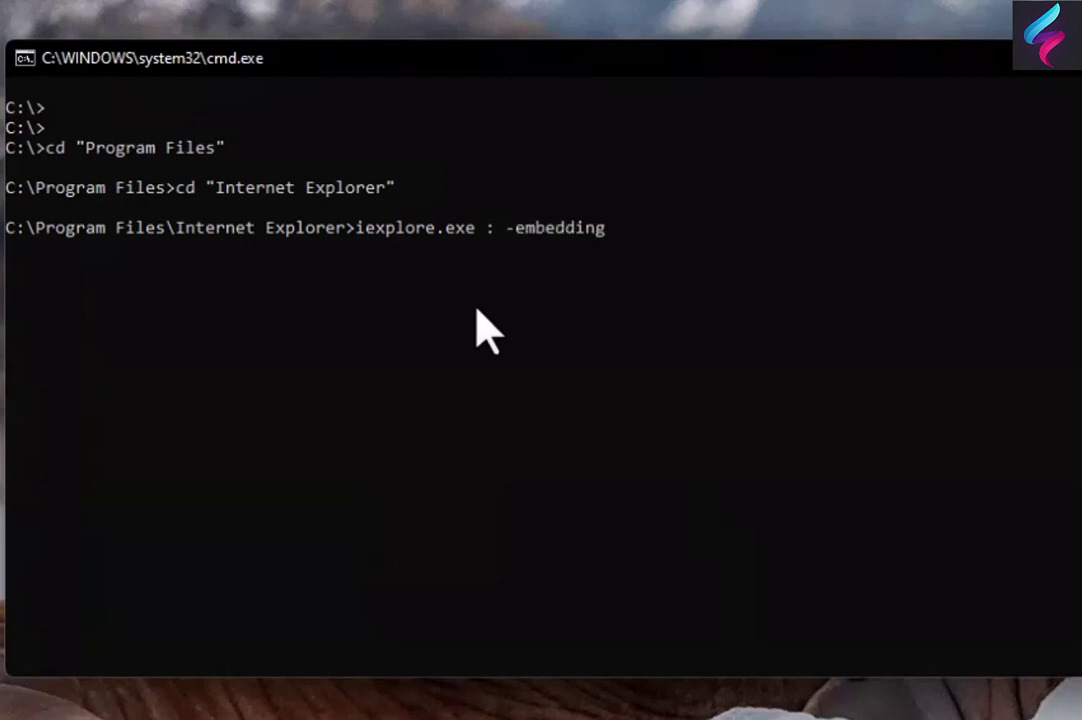
{"action": "key", "text": "Return"}
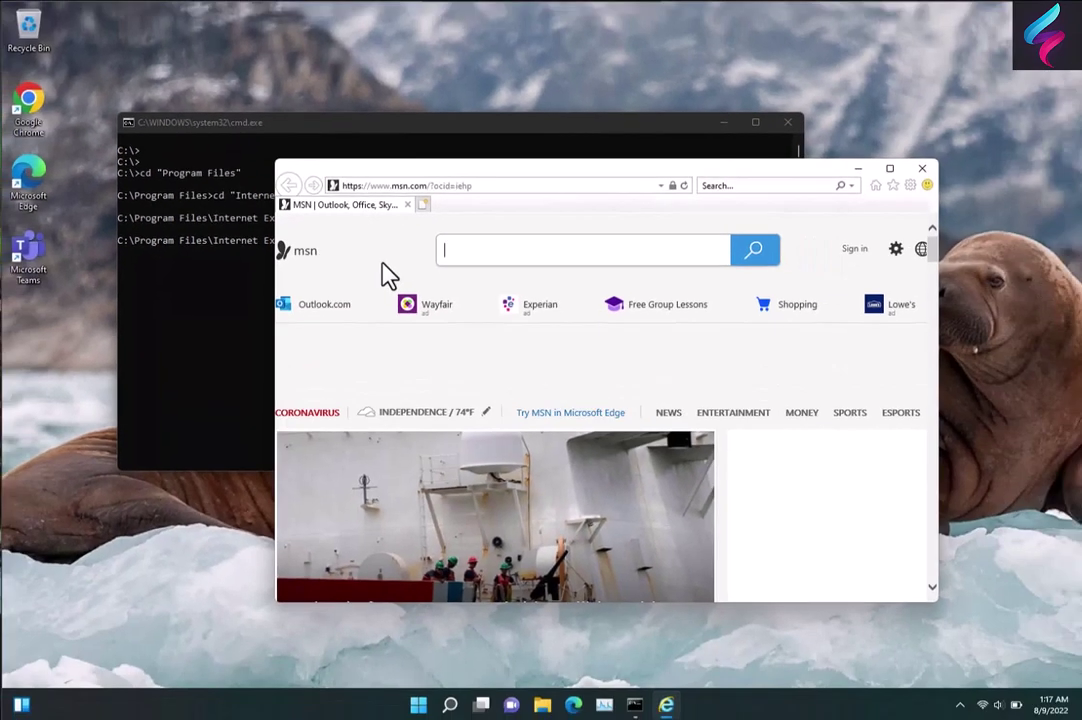
{"action": "left_click", "coordinate": [338, 138]}
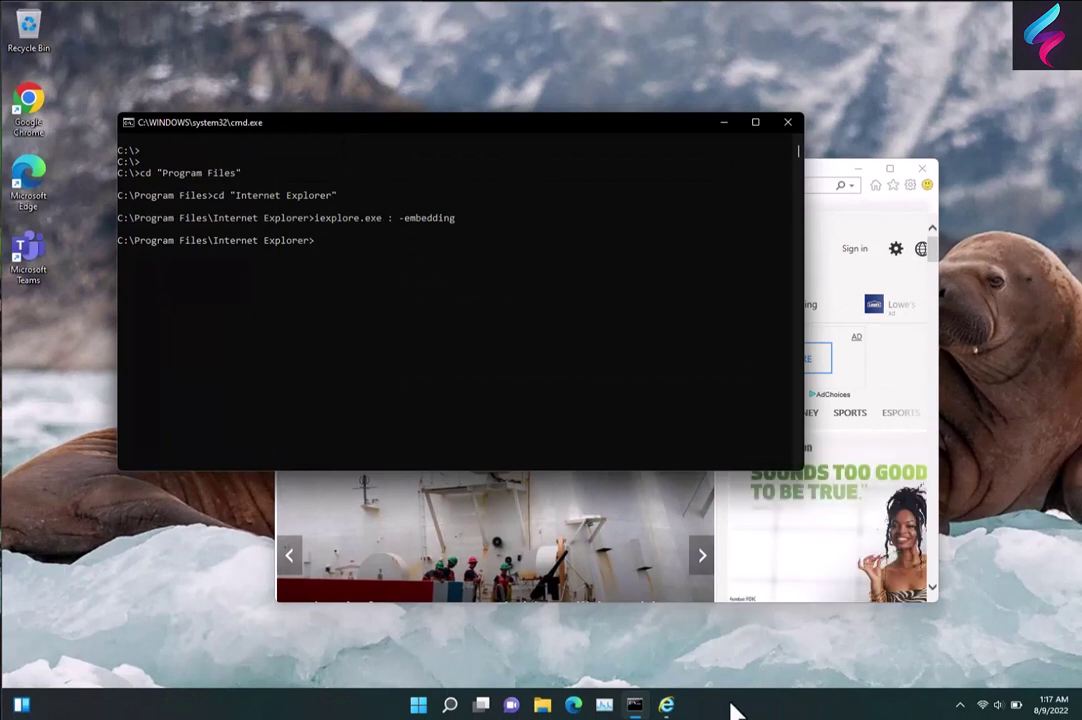
Open the properties of the pinned Internet Explorer taskbar shortcut
{"action": "right_click", "coordinate": [667, 705]}
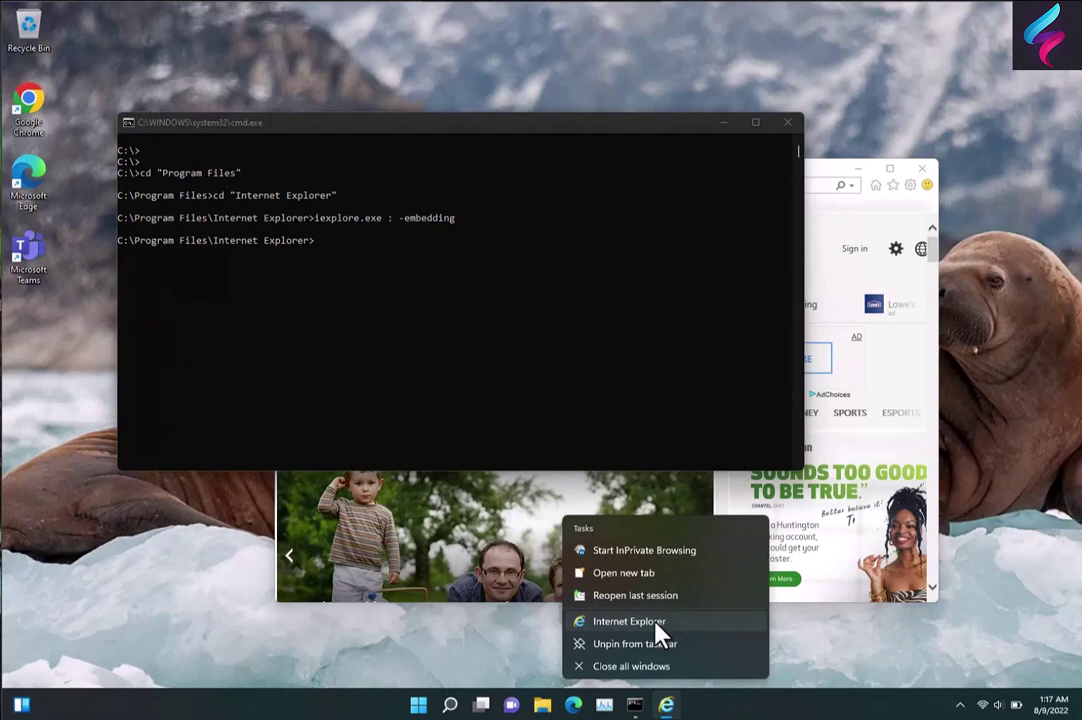
{"action": "right_click", "coordinate": [661, 630]}
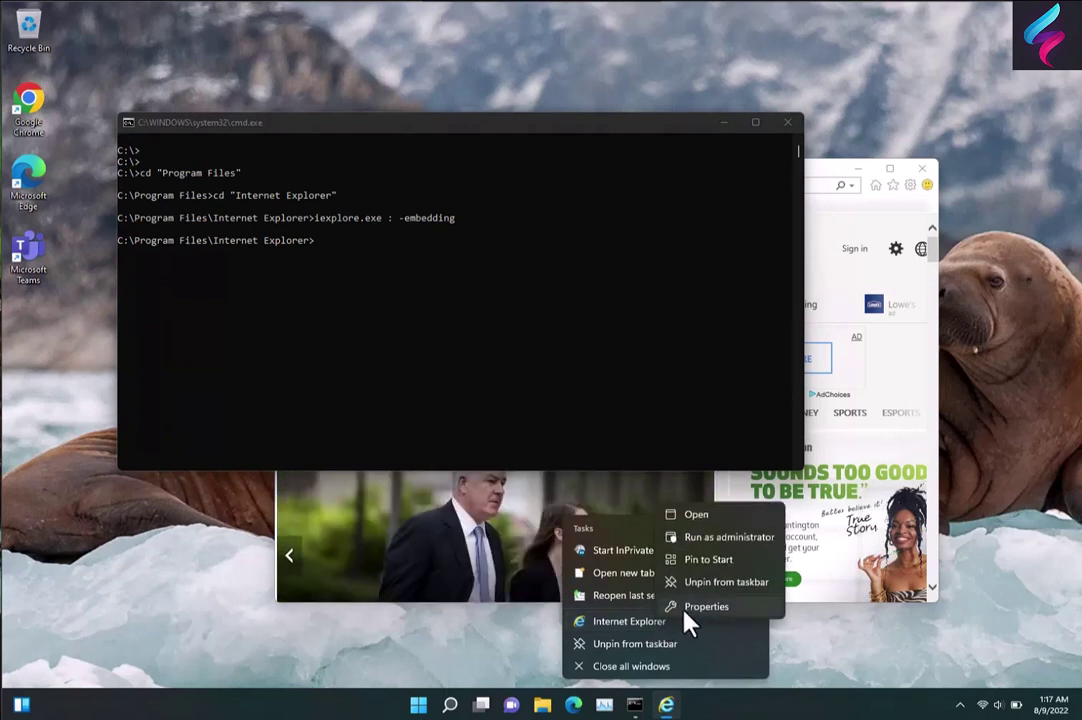
{"action": "left_click", "coordinate": [714, 612]}
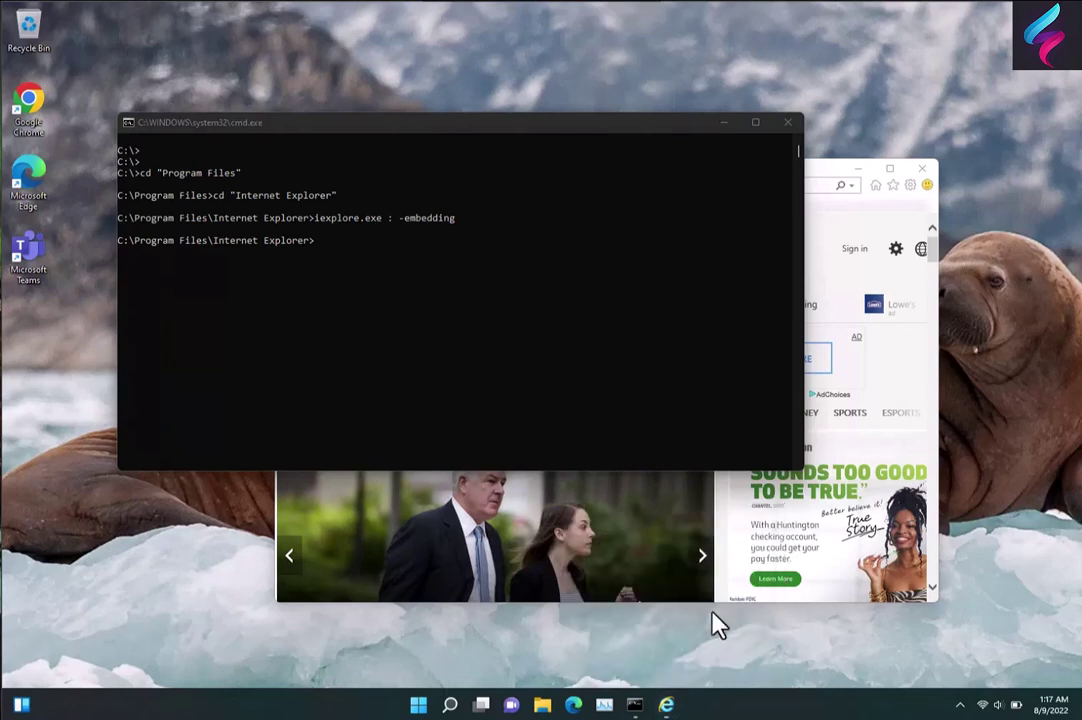